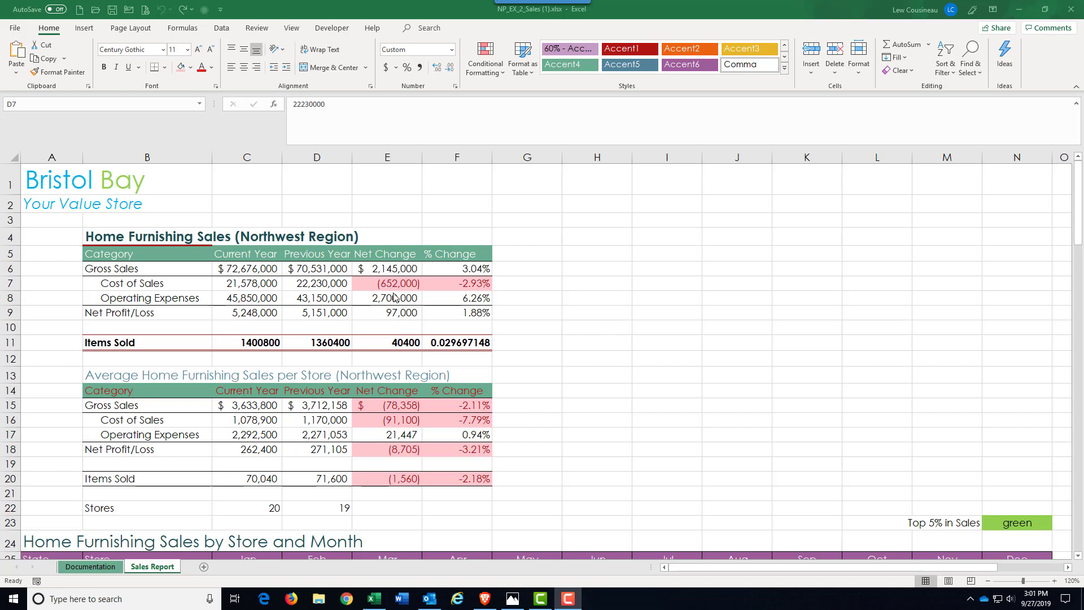
Try a light red fill and red font on the Net Profit/Loss net change in E9, and undo both changes
click(392, 314)
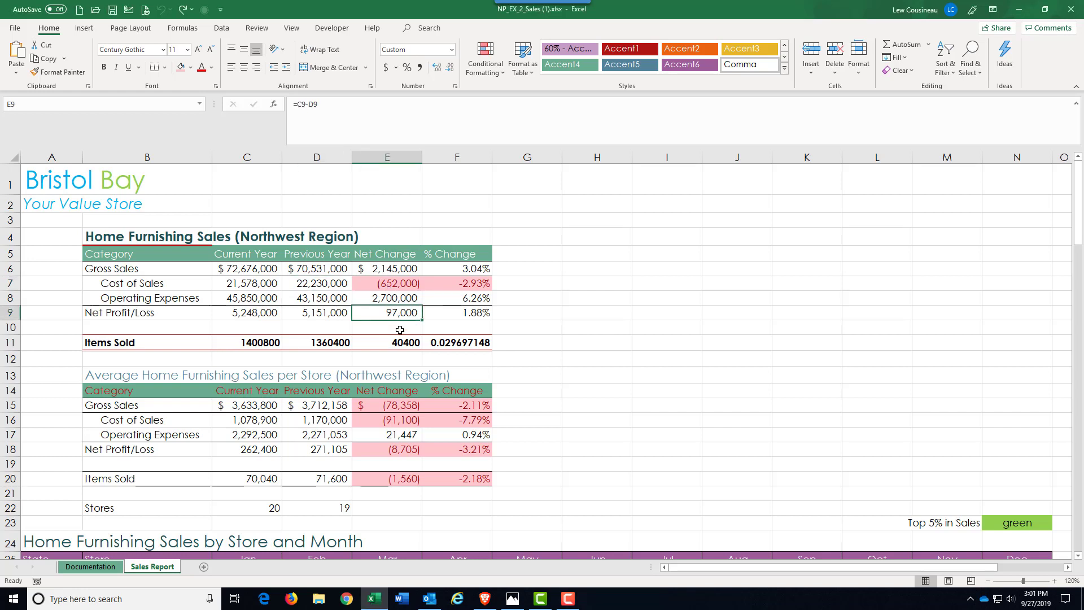
click(202, 68)
click(182, 68)
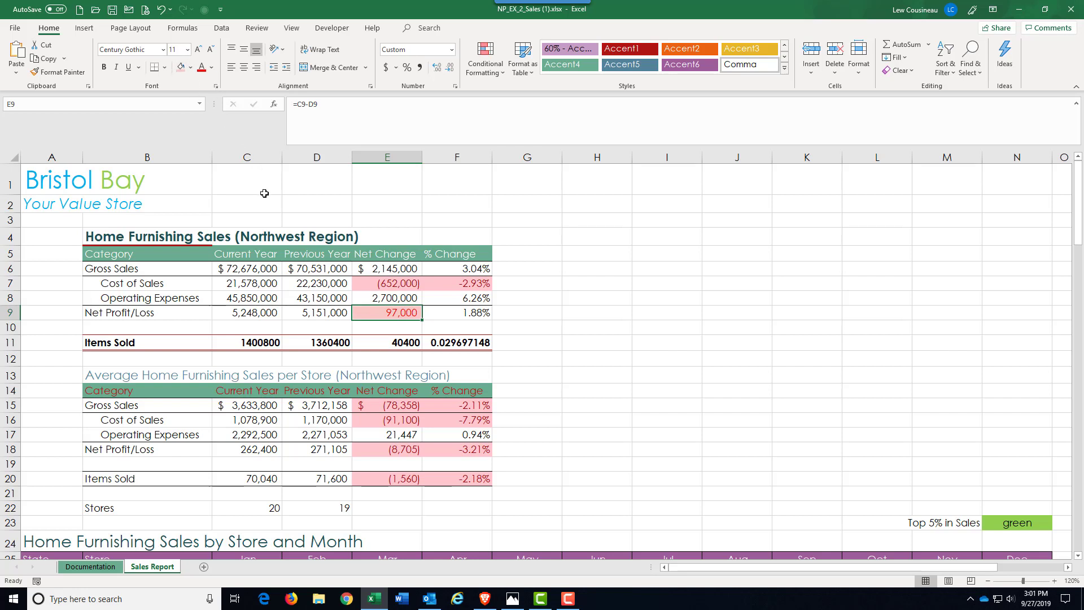
key(ctrl+z)
key(ctrl+z)
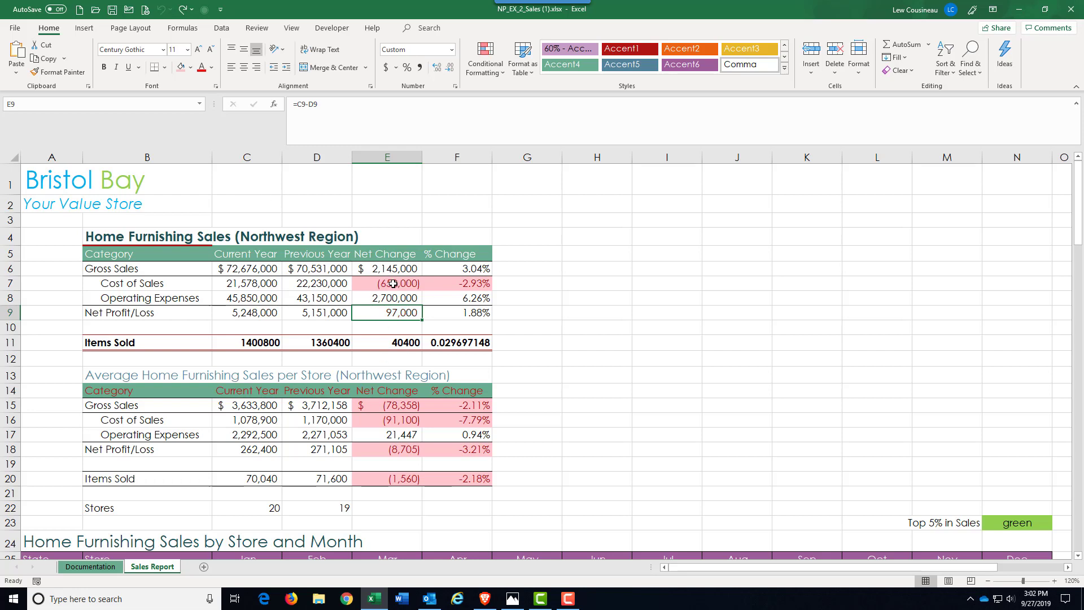
Try 21,000,000 as the previous year's Cost of Sales in D7, and undo the entry
click(303, 284)
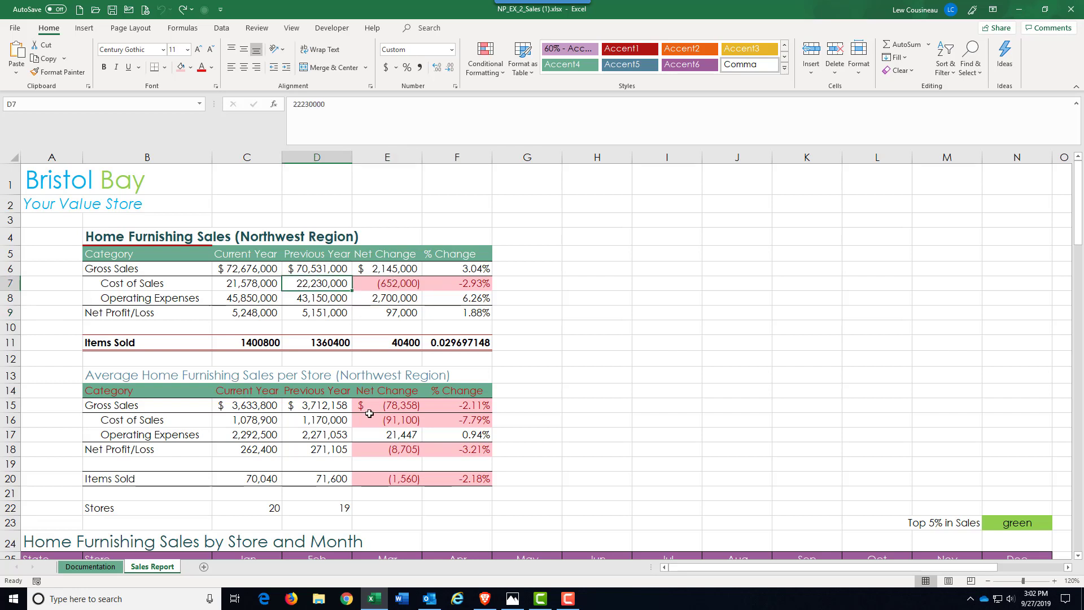
text(21,000,)
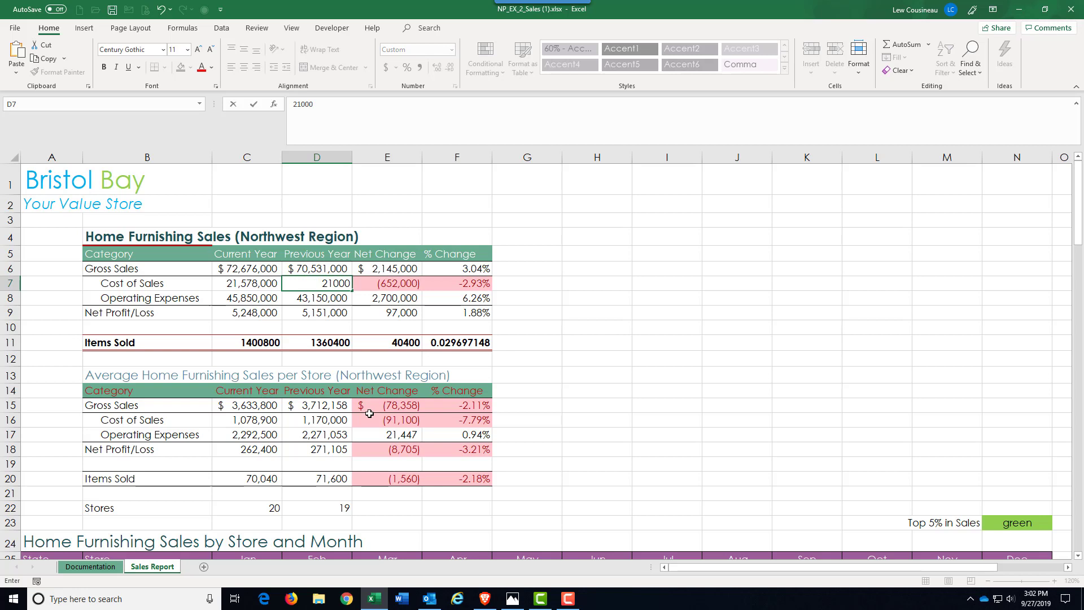
text(000)
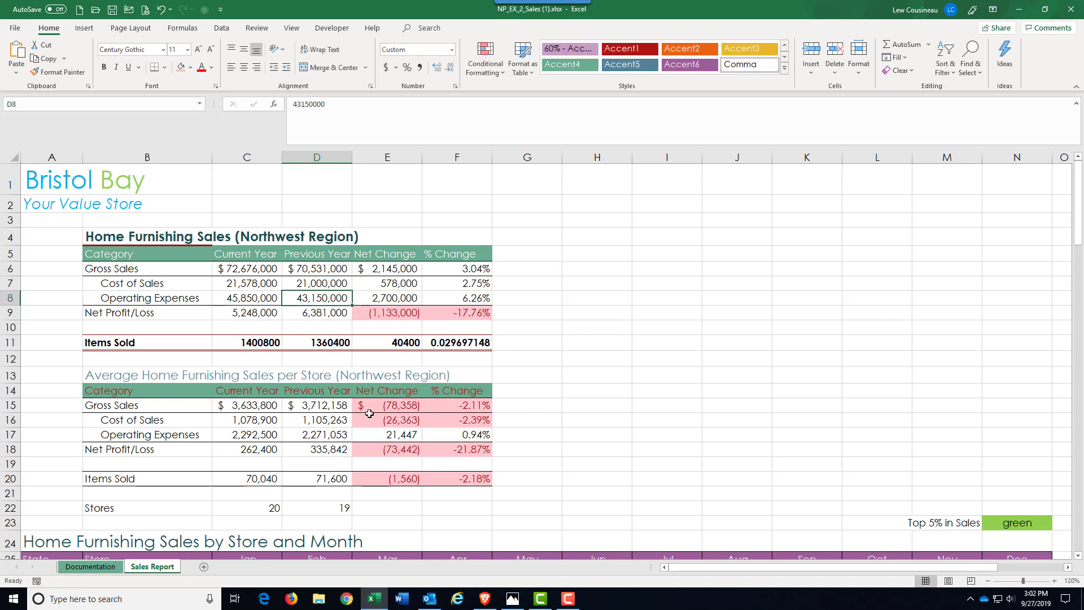
key(Return)
click(399, 285)
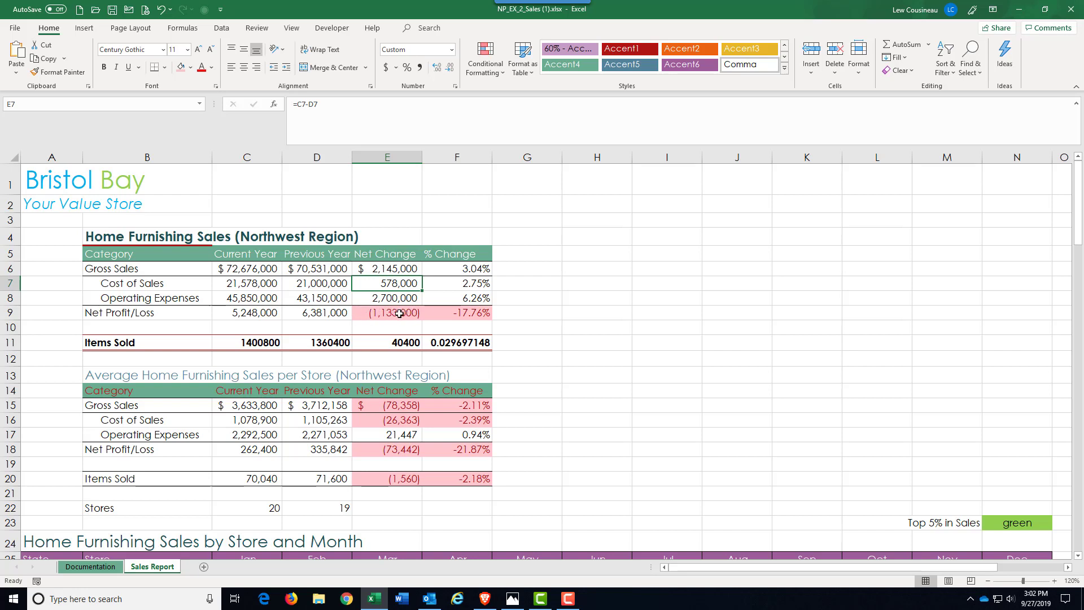
key(ctrl+z)
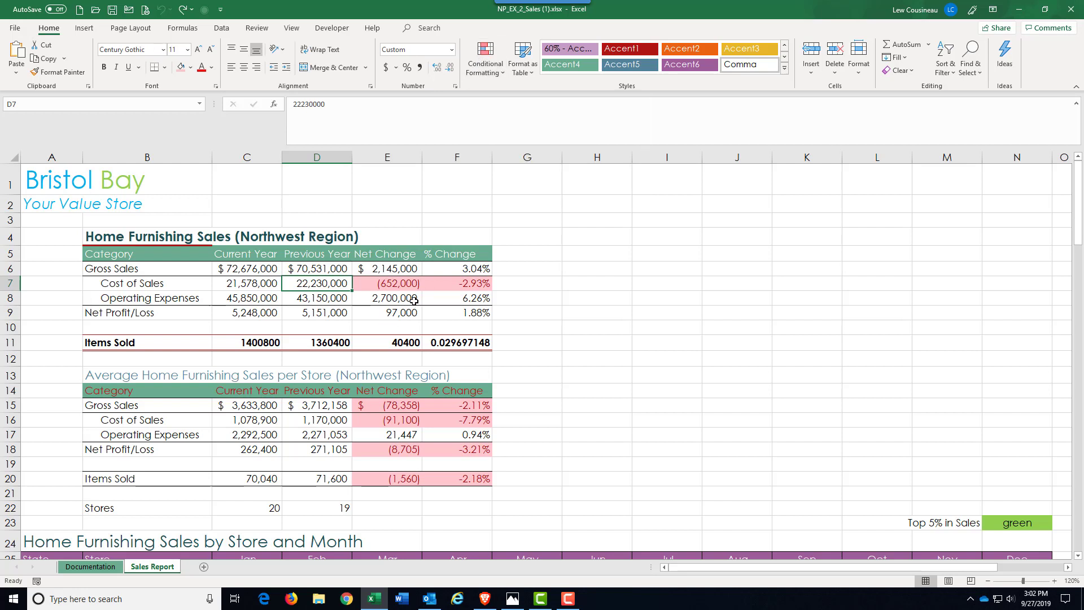
Delete the existing "Cell Value < 0" conditional formatting rule that covers the Net Change and % Change cells
click(393, 269)
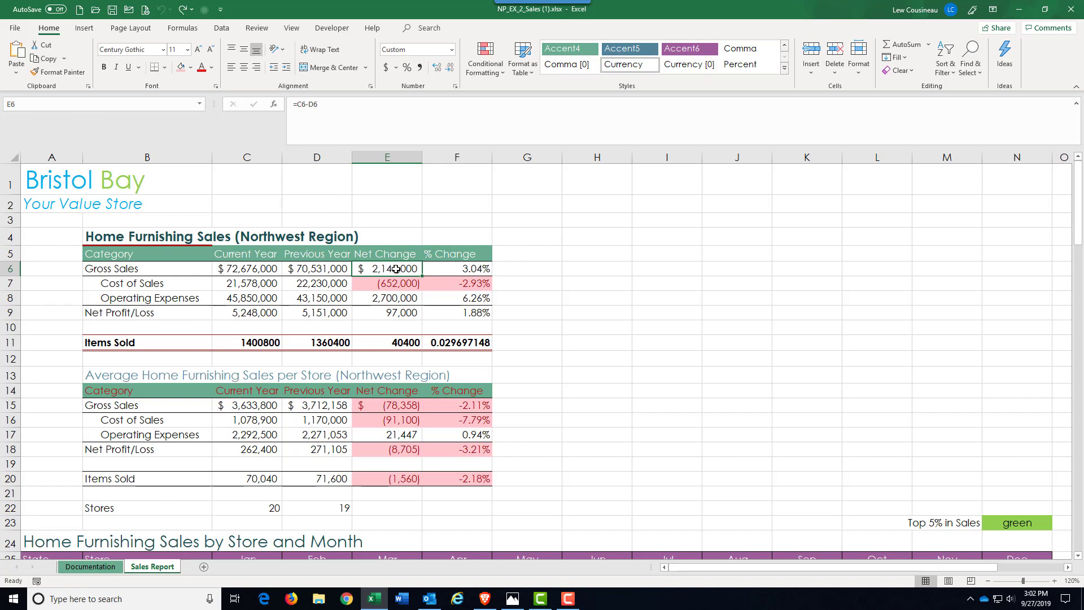
drag(396, 269, 405, 343)
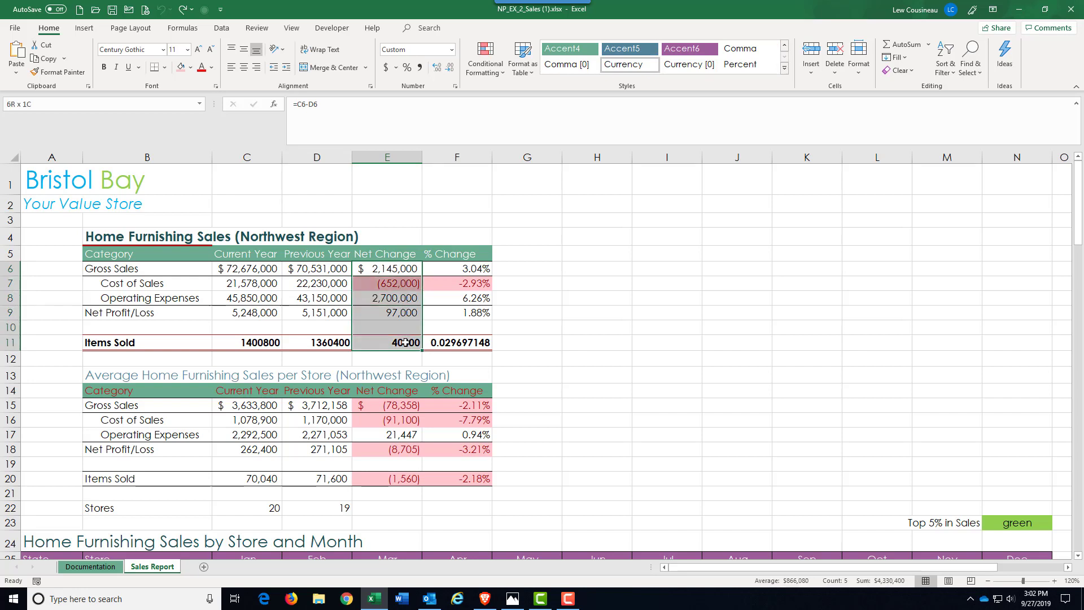
click(489, 73)
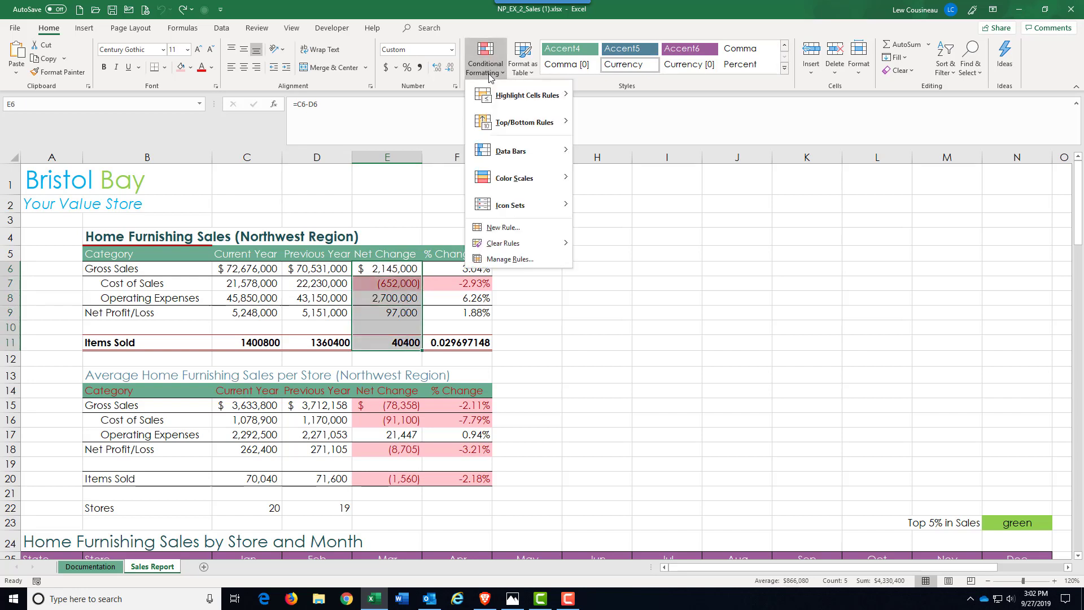
click(502, 260)
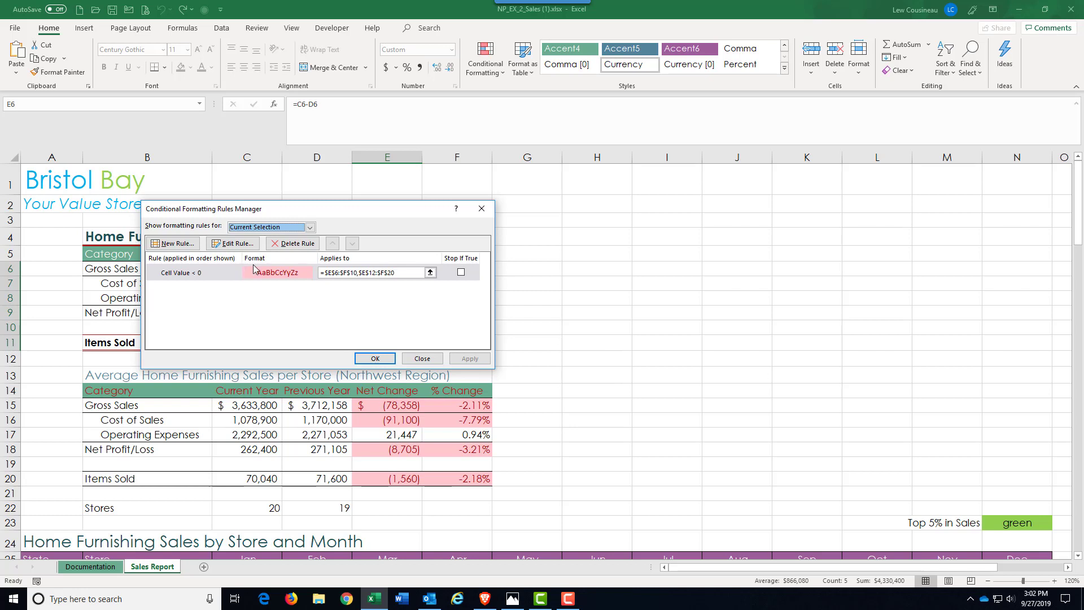
click(298, 245)
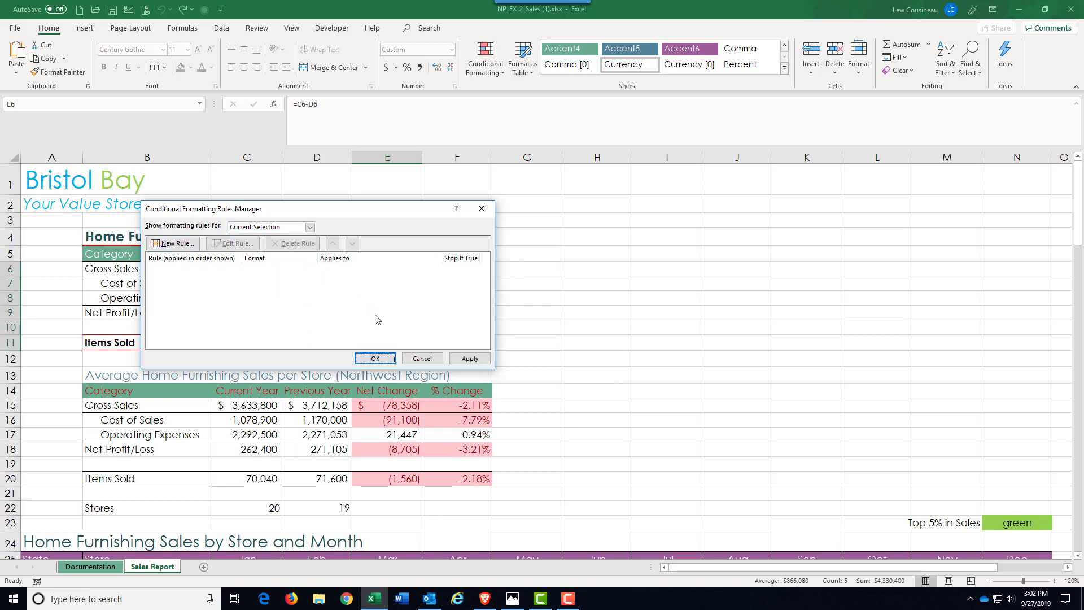
click(378, 360)
click(431, 381)
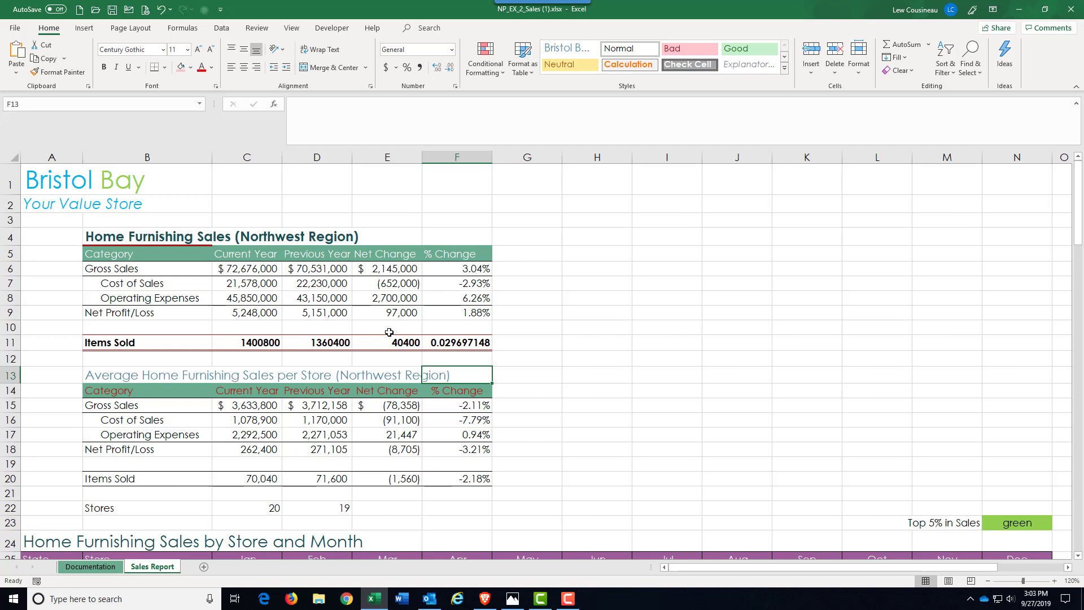
Start a Less Than highlight rule for E6:F20 with a threshold of 0
drag(376, 270, 473, 479)
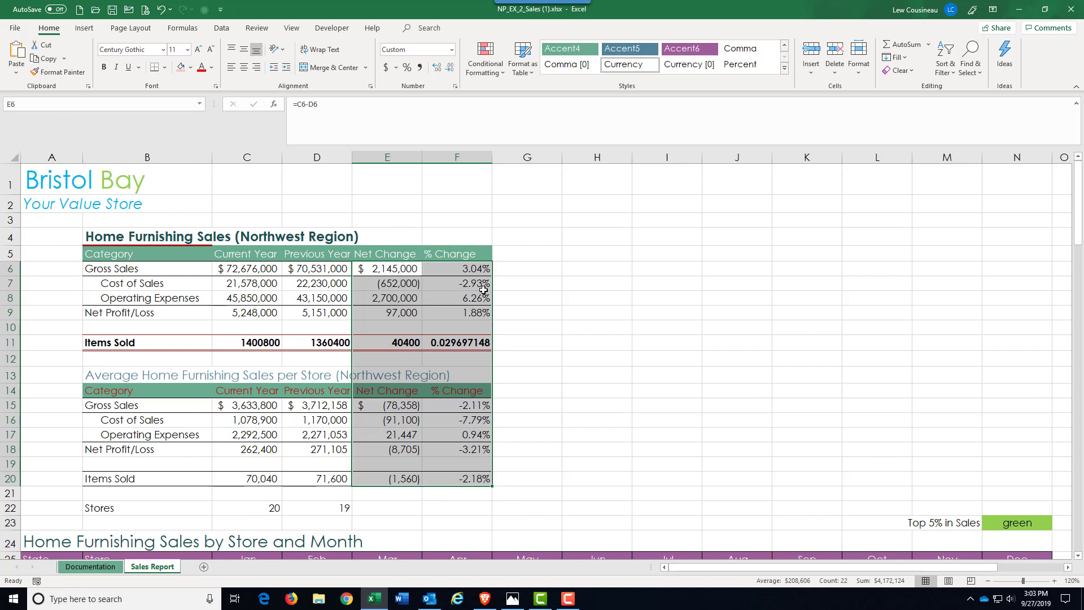
click(495, 75)
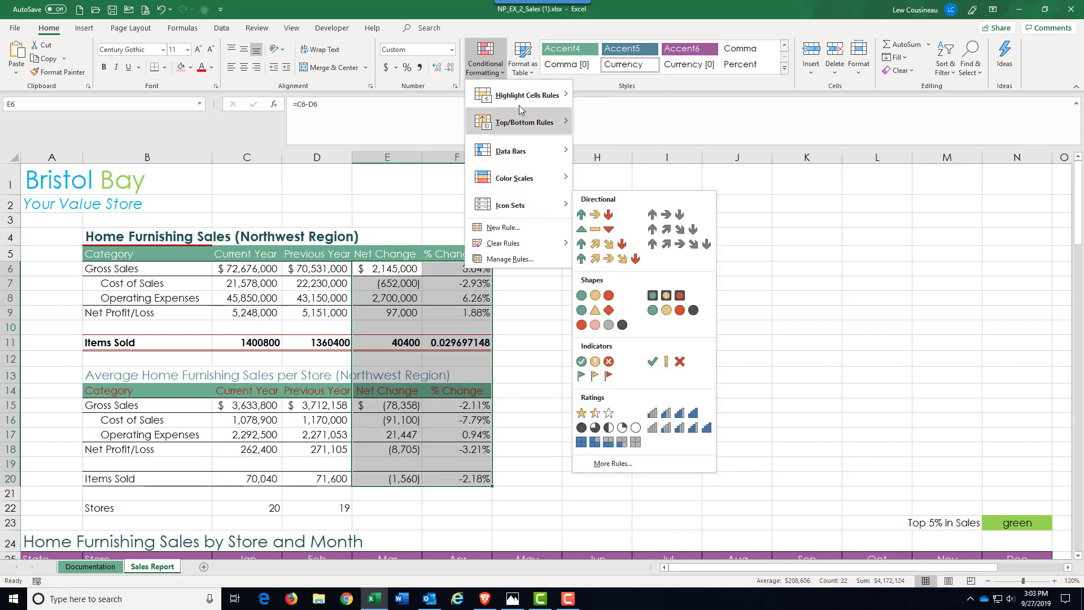
mouse_move(520, 106)
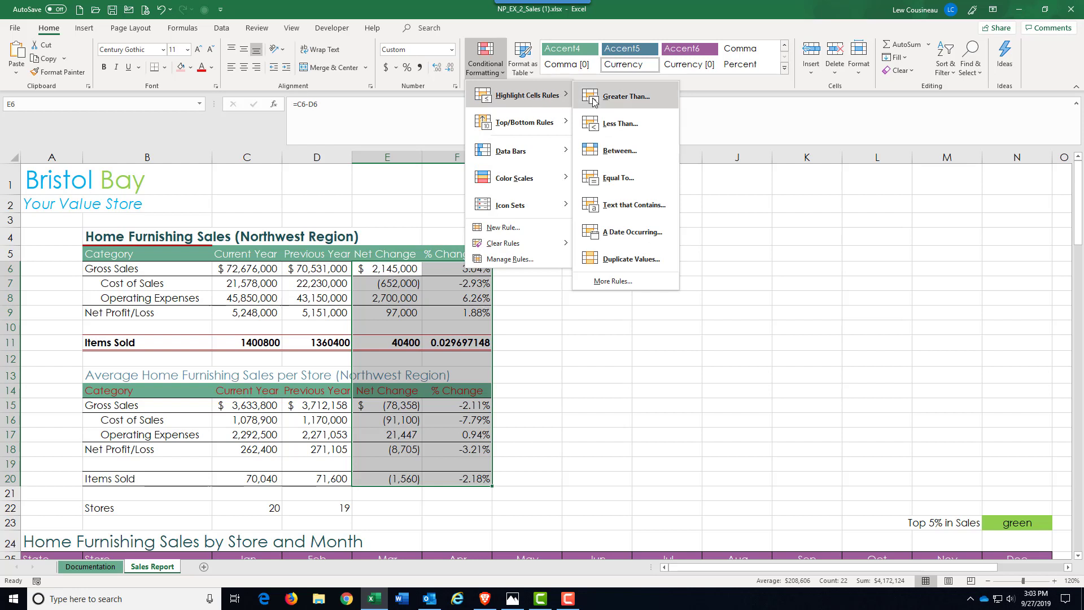
click(608, 124)
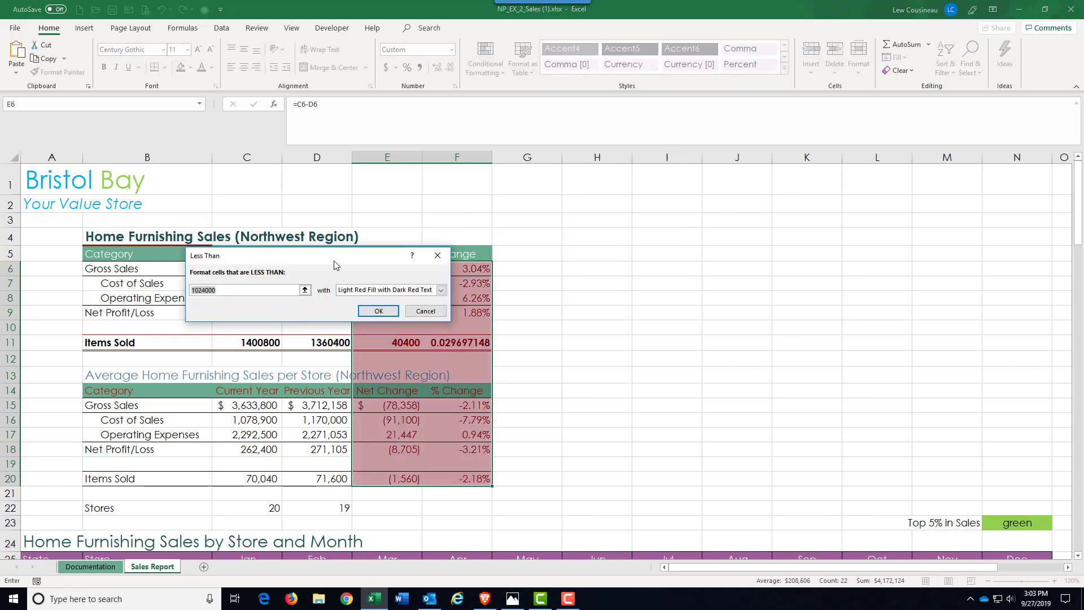
drag(323, 254, 738, 230)
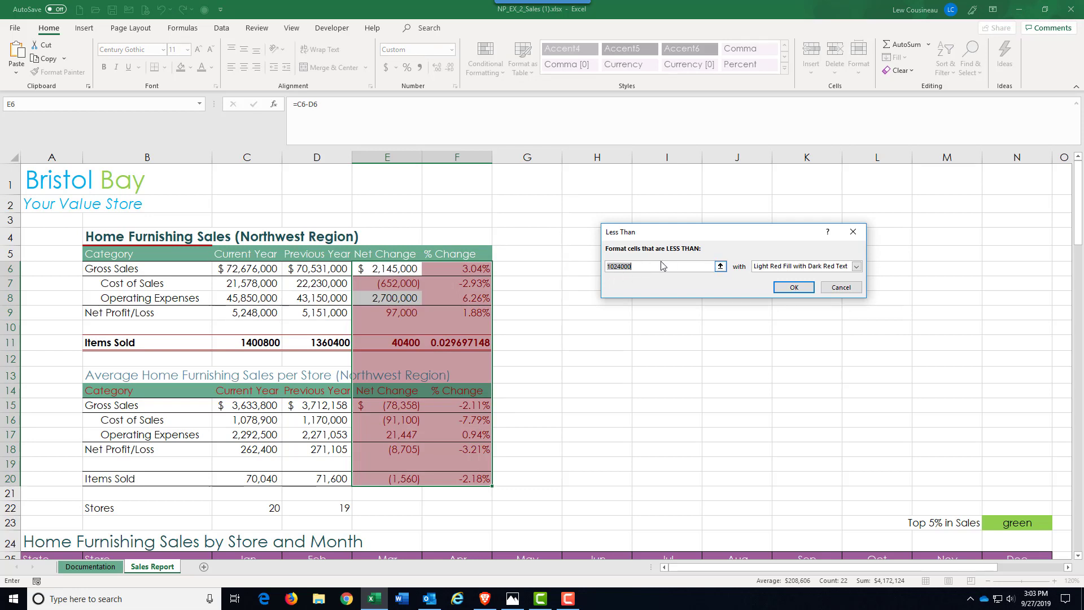
text(0)
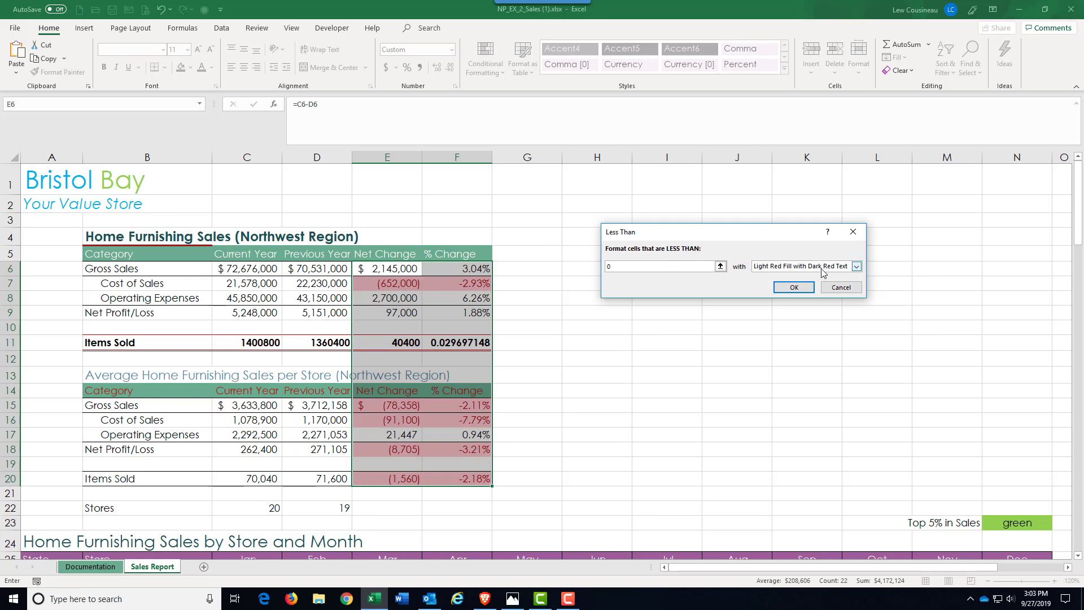
Try Yellow Fill with Dark Yellow Text for the rule, and switch the format to Green Fill with Dark Green Text
click(857, 267)
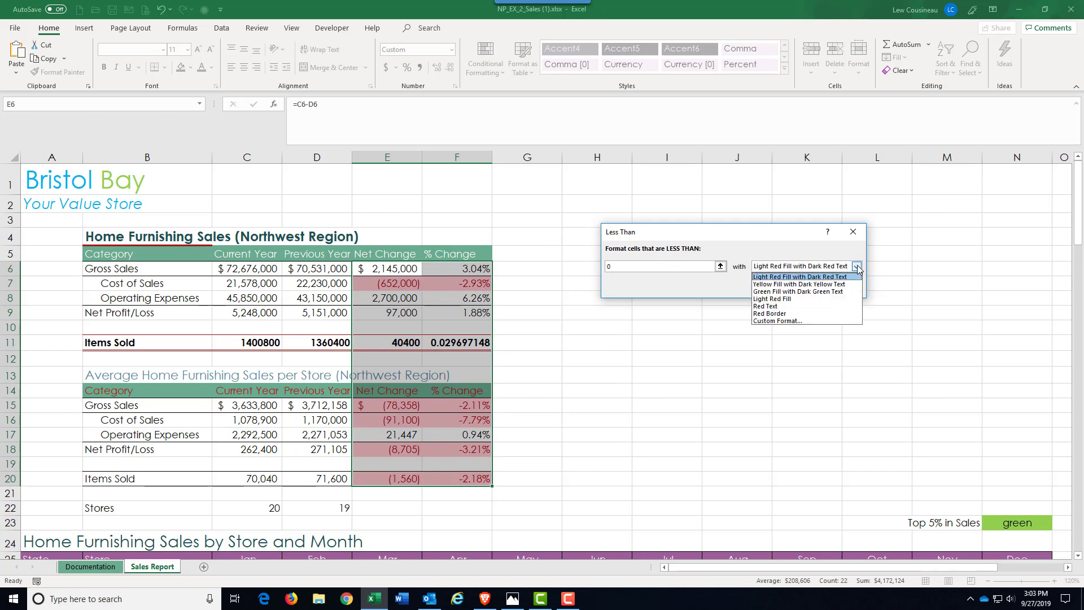
click(813, 284)
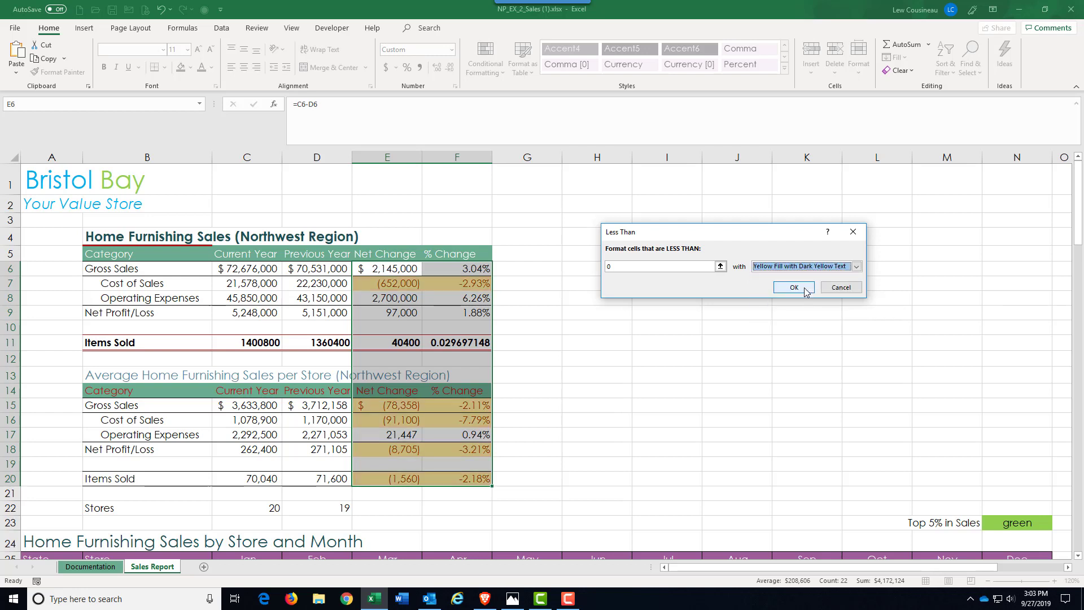
click(857, 267)
click(804, 292)
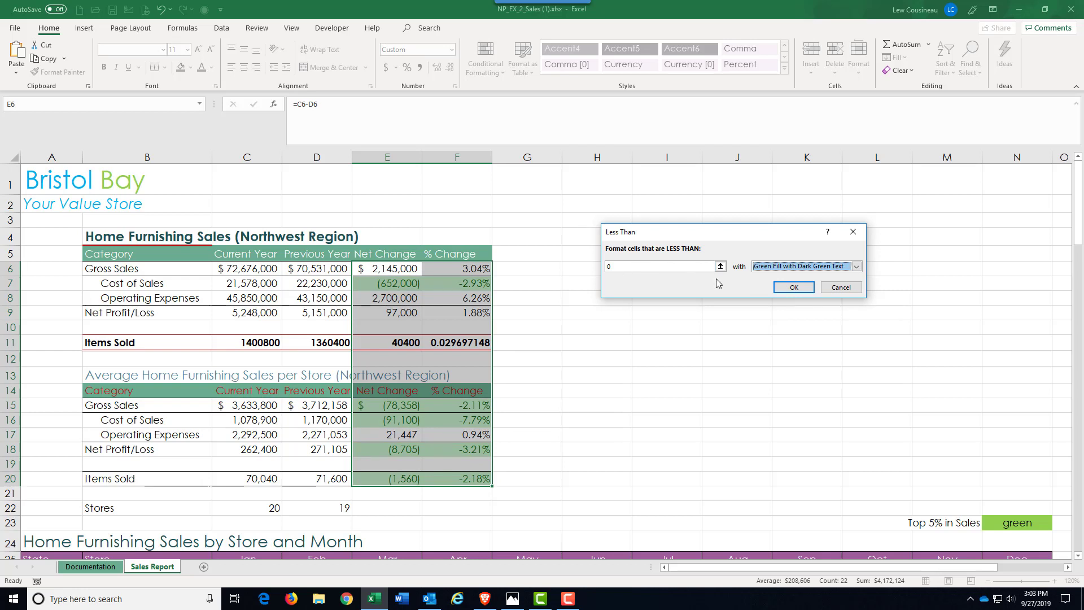
Try a custom format for the Less Than rule with the Bold font style
click(857, 267)
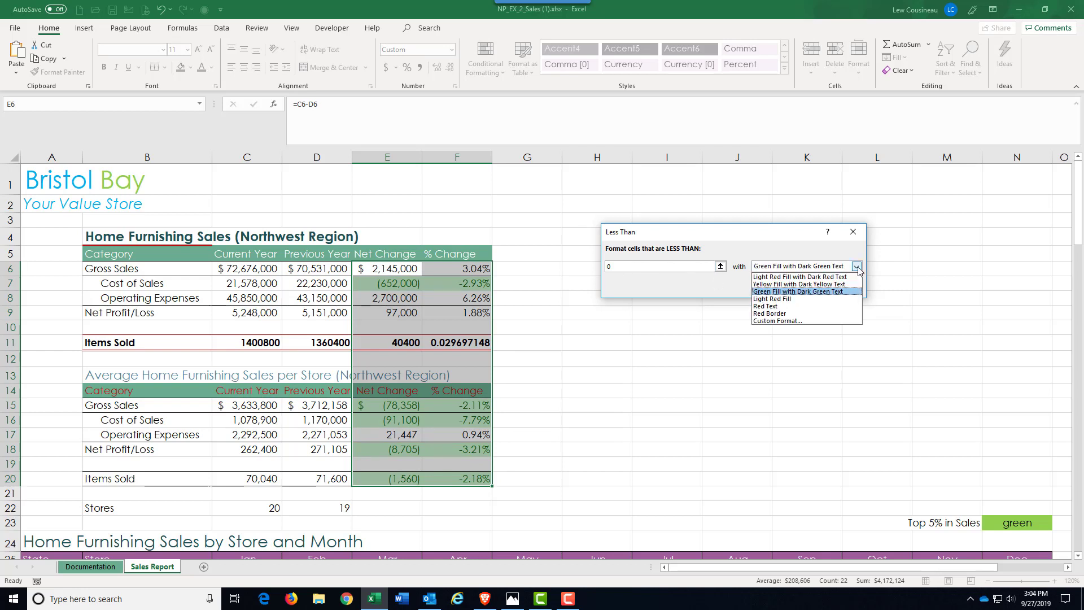
click(791, 321)
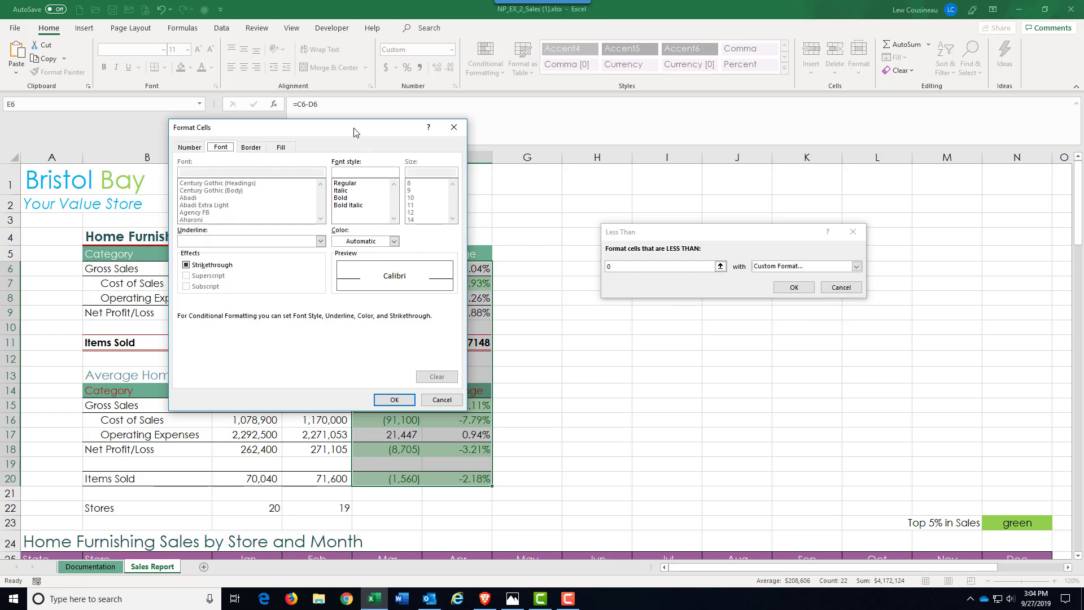
drag(355, 127, 812, 173)
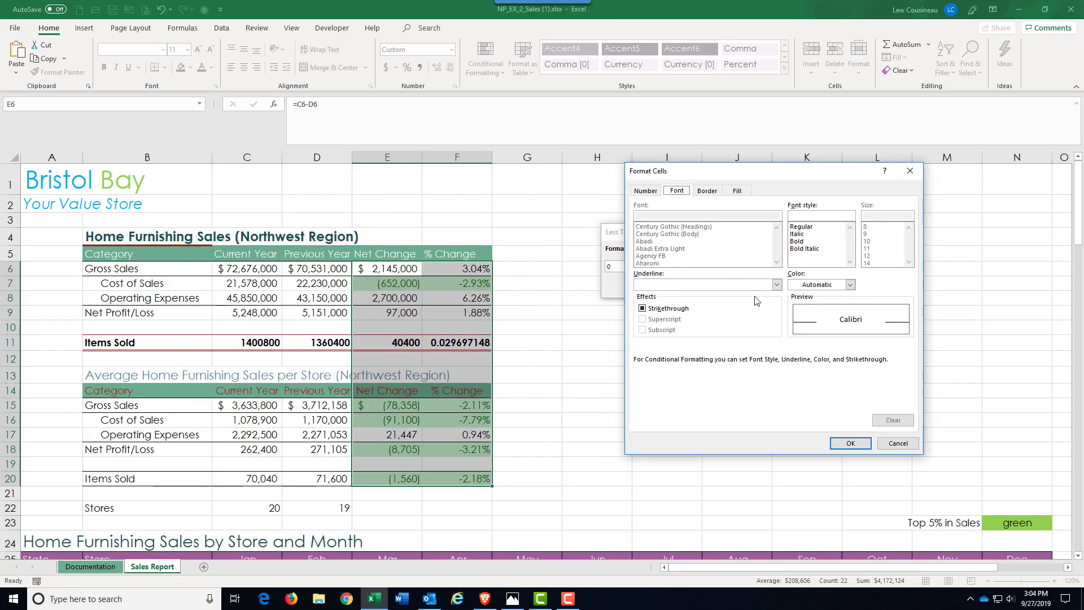
click(799, 242)
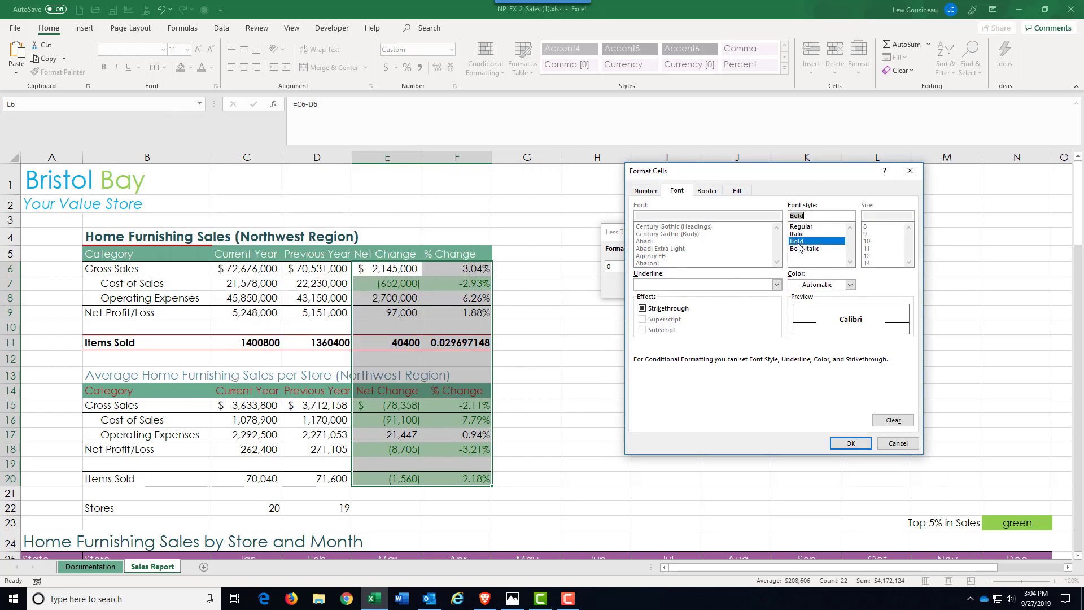
click(849, 285)
click(849, 285)
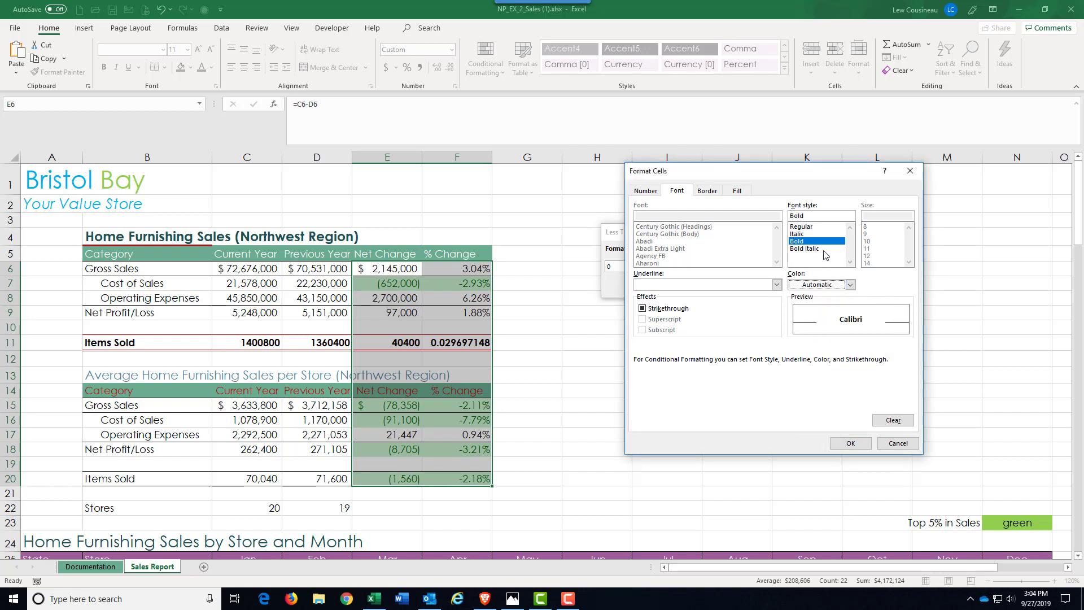
Examine the Number, Font, Border and Fill options offered for the custom format, and cancel the custom format
click(737, 191)
click(708, 190)
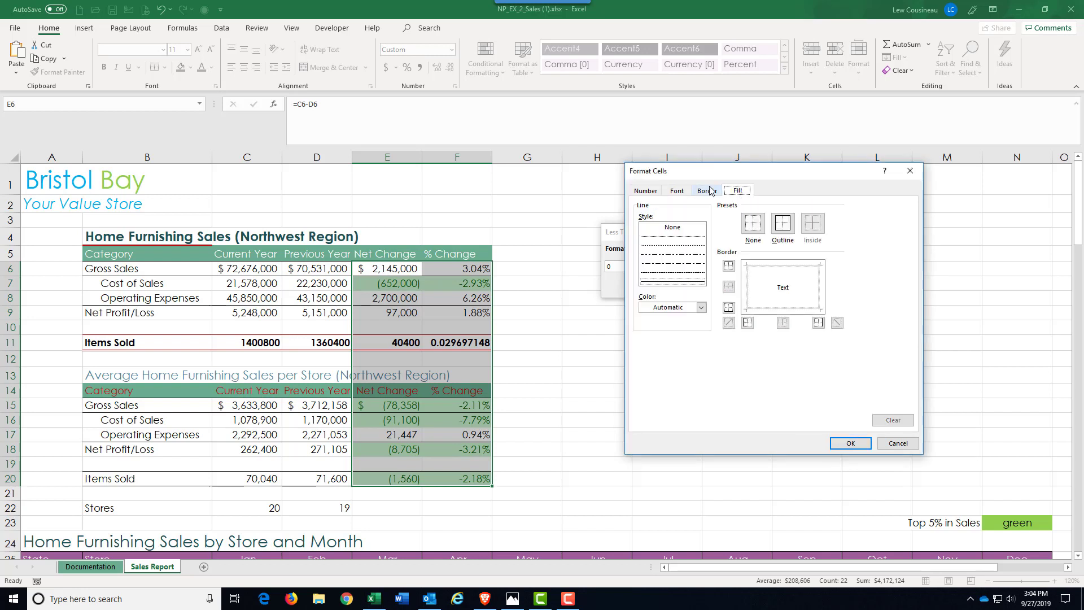
click(651, 193)
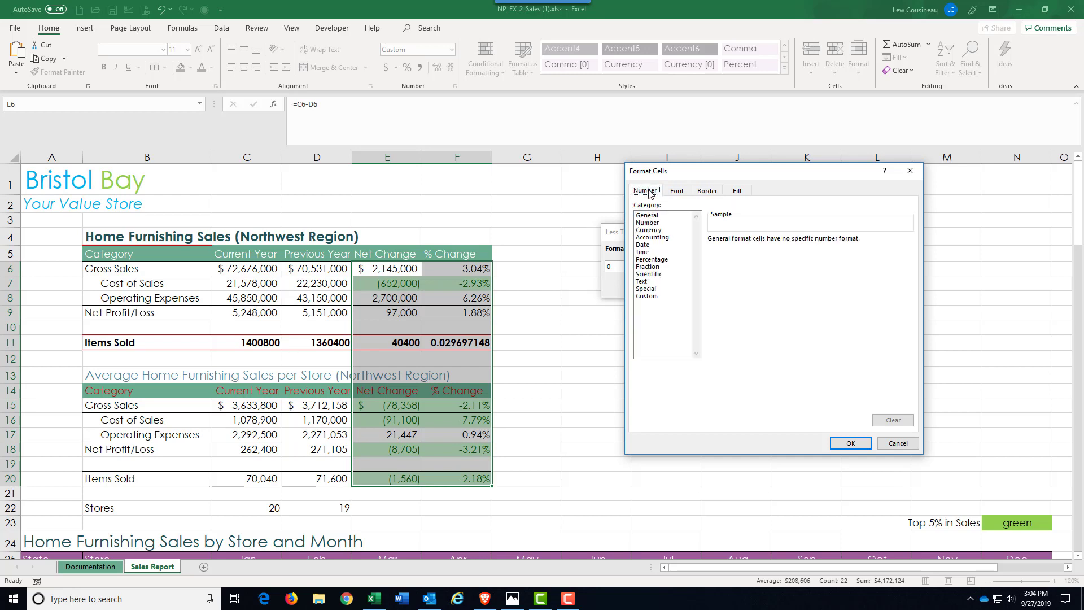
click(677, 191)
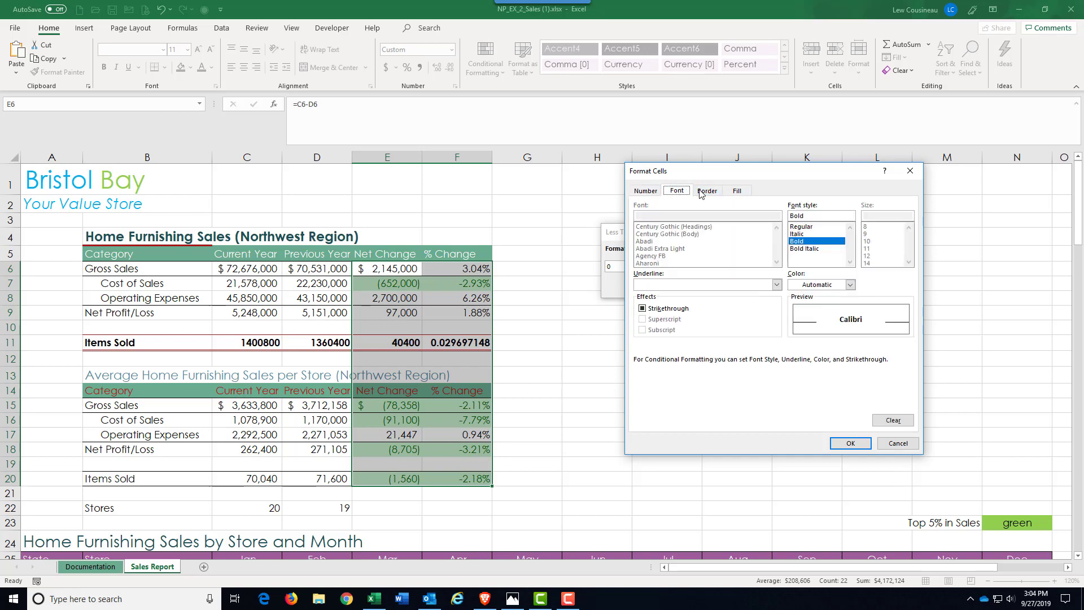
click(703, 191)
click(737, 191)
click(714, 192)
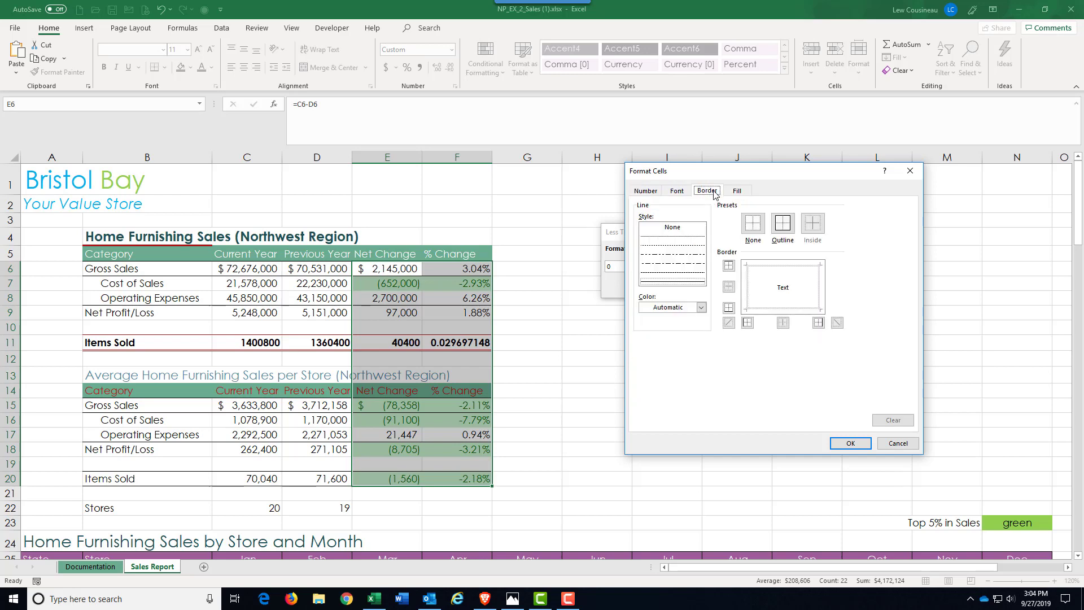
click(677, 192)
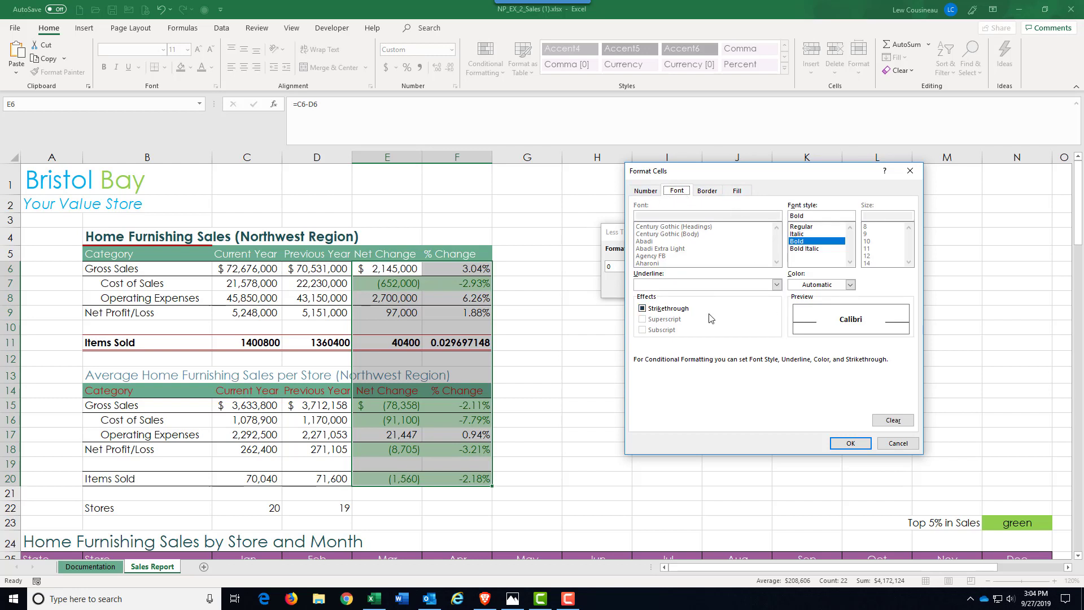
click(898, 445)
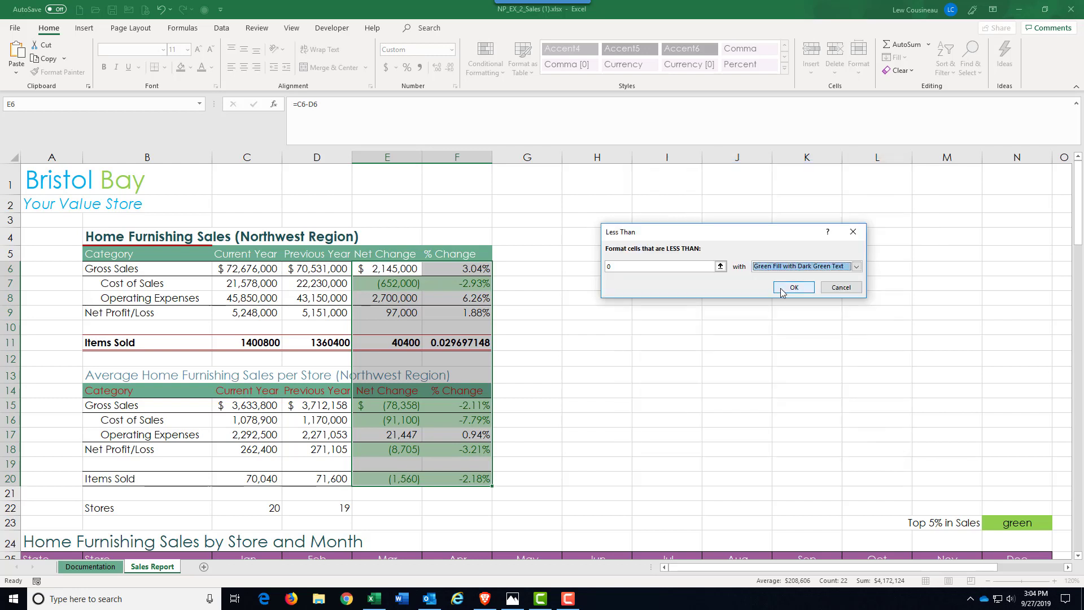
Set the Less Than 0 rule's format to Light Red Fill with Dark Red Text and apply the rule to E6:F20
click(857, 266)
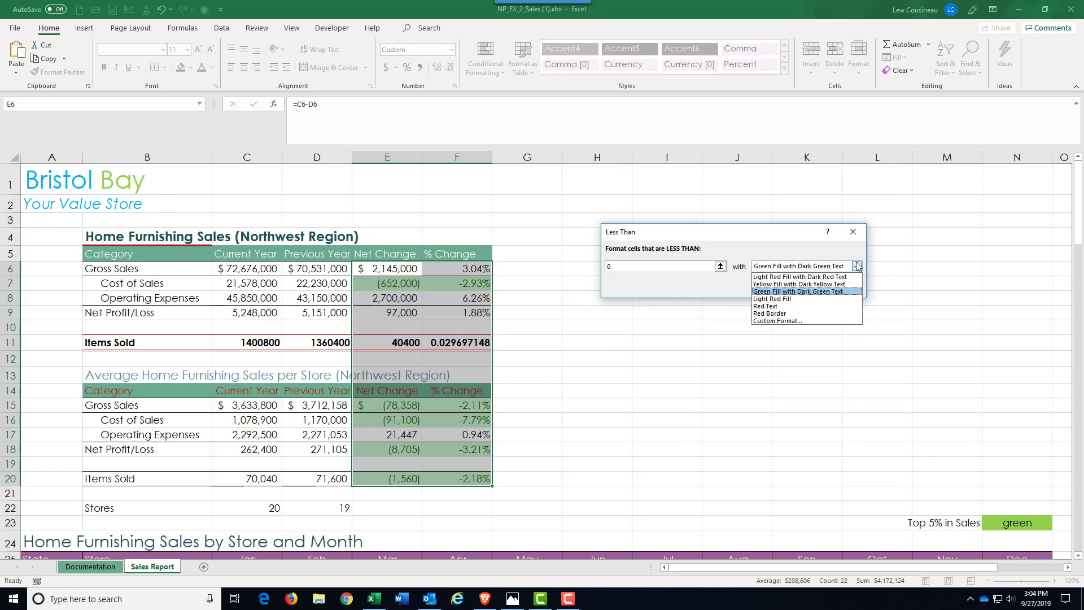
click(828, 277)
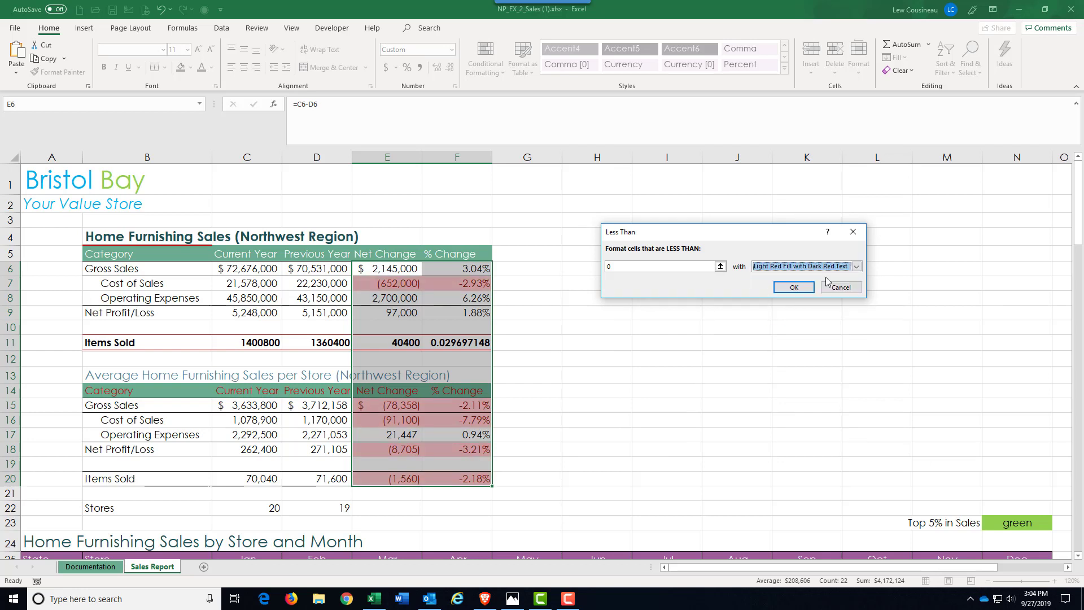
click(785, 289)
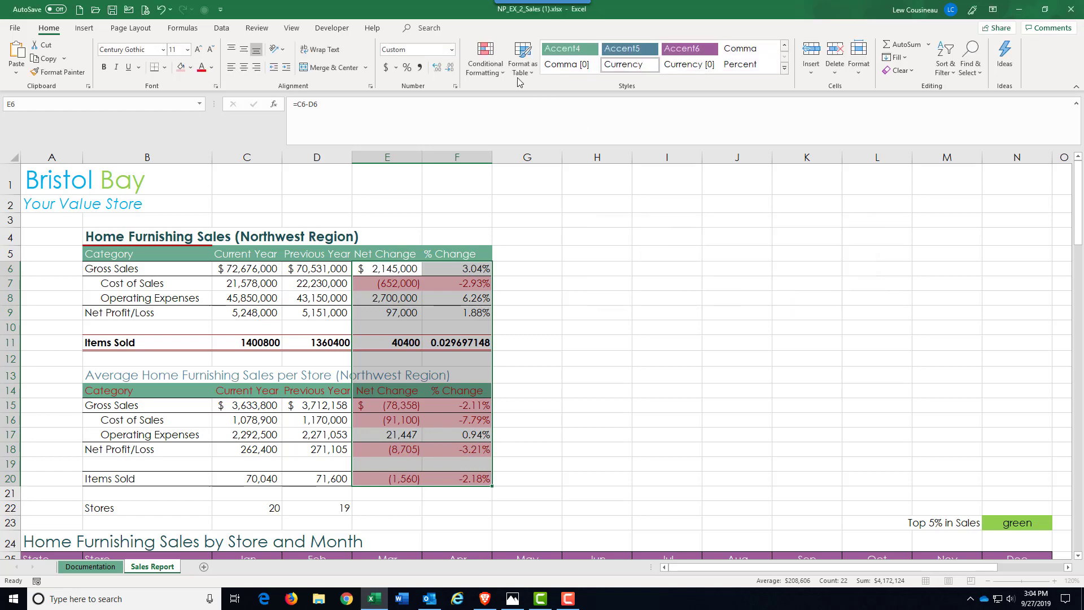
Review the conditional formatting rule for E6:F20 in the Conditional Formatting Rules Manager
click(489, 63)
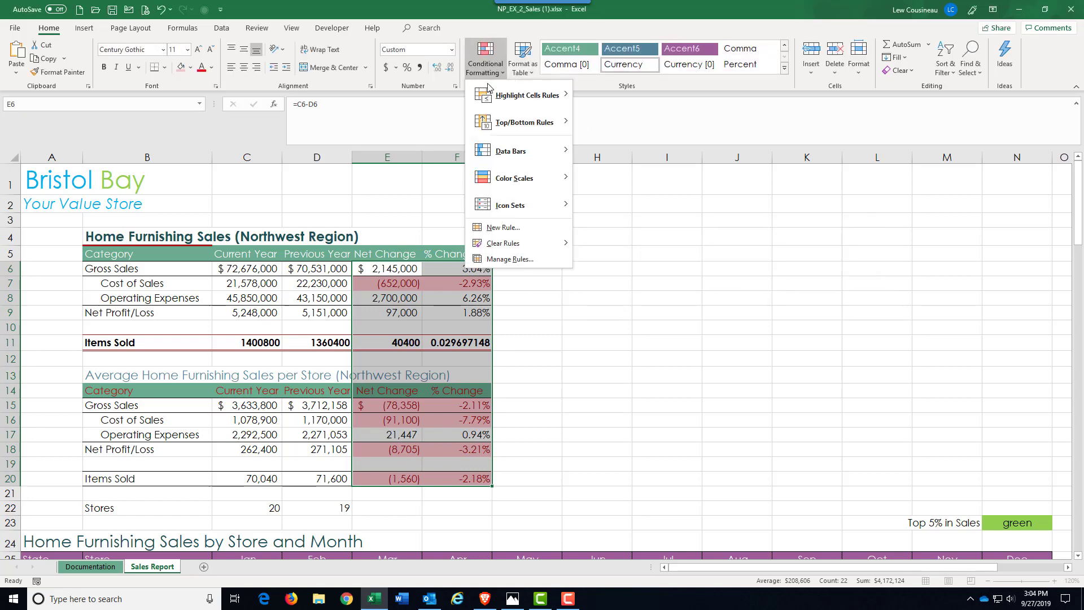
click(499, 266)
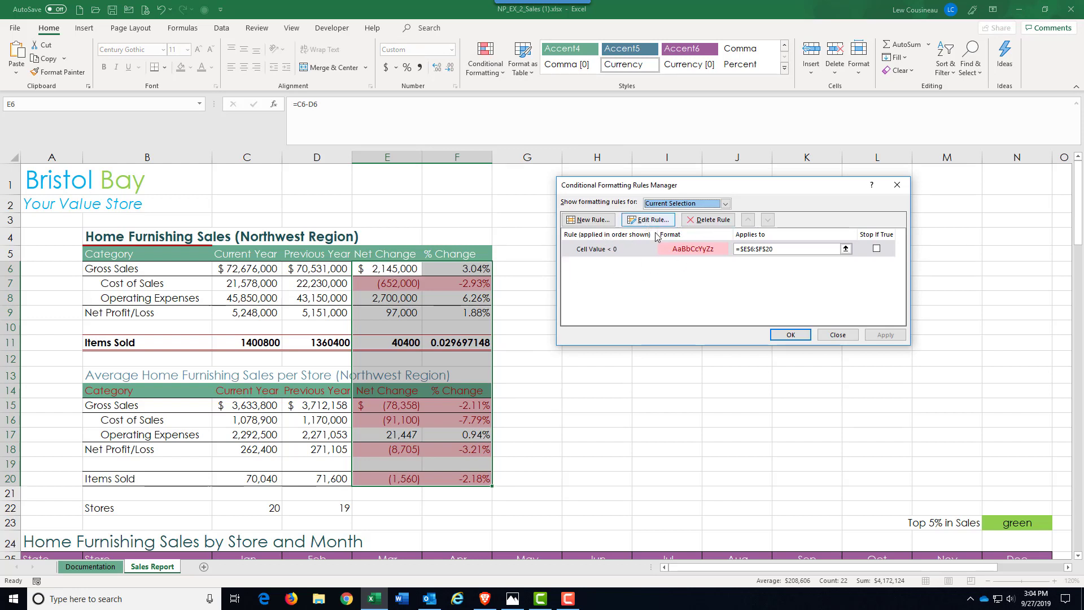
click(838, 335)
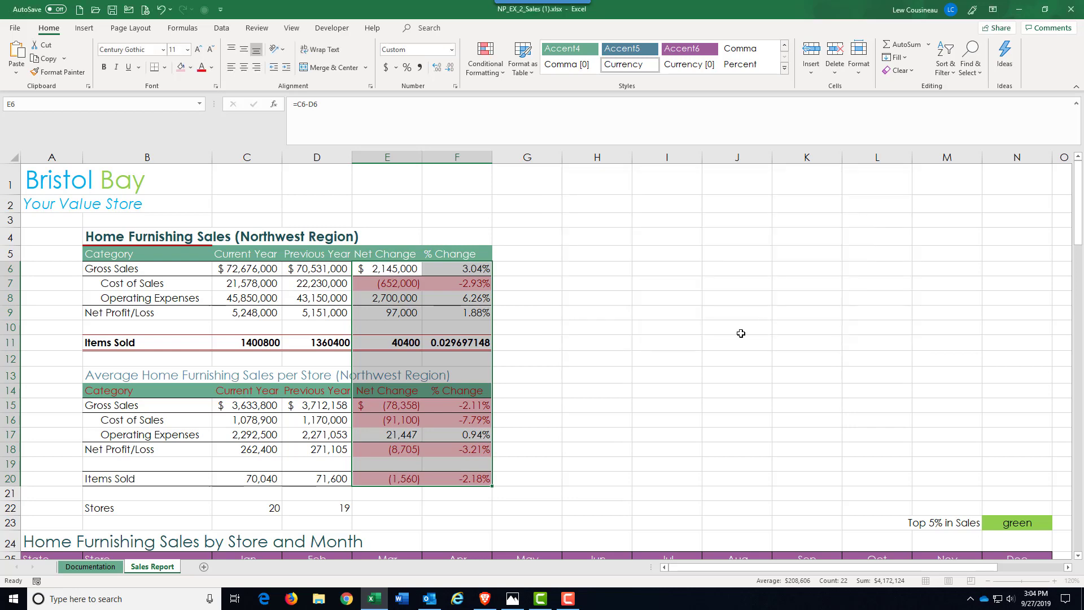
Delete the Top 5% rule from the monthly store sales range C26:N45, and undo the deletion
scroll(642, 303, down, 8)
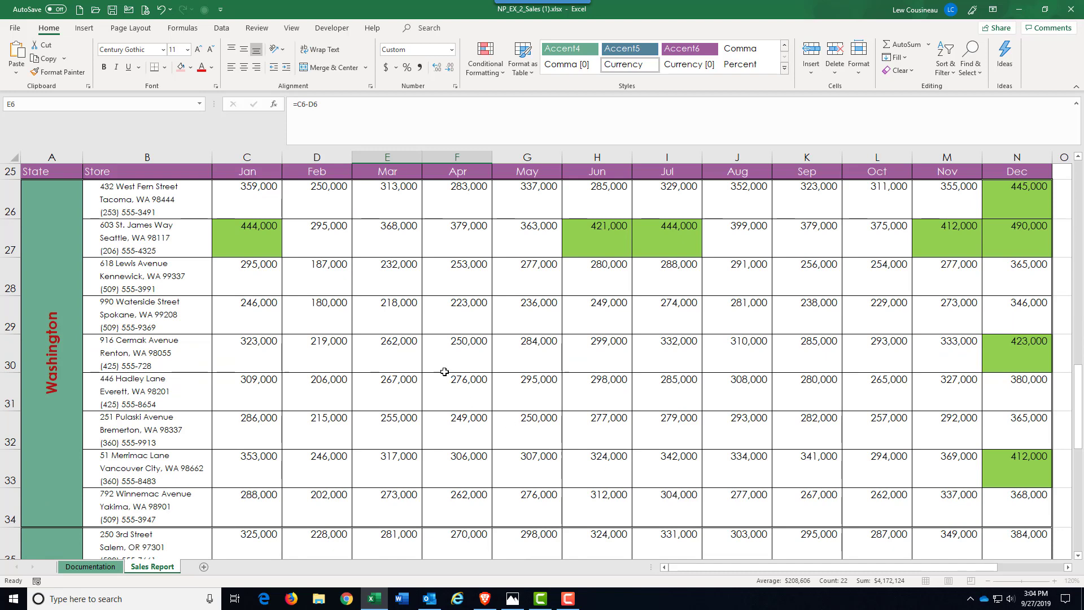
scroll(404, 334, up, 2)
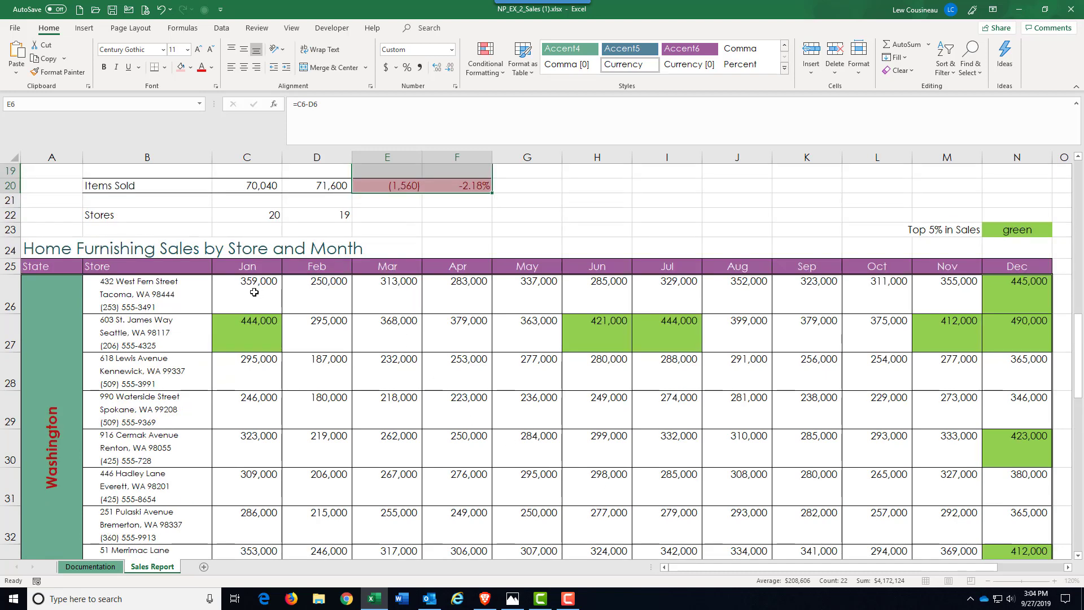
click(254, 292)
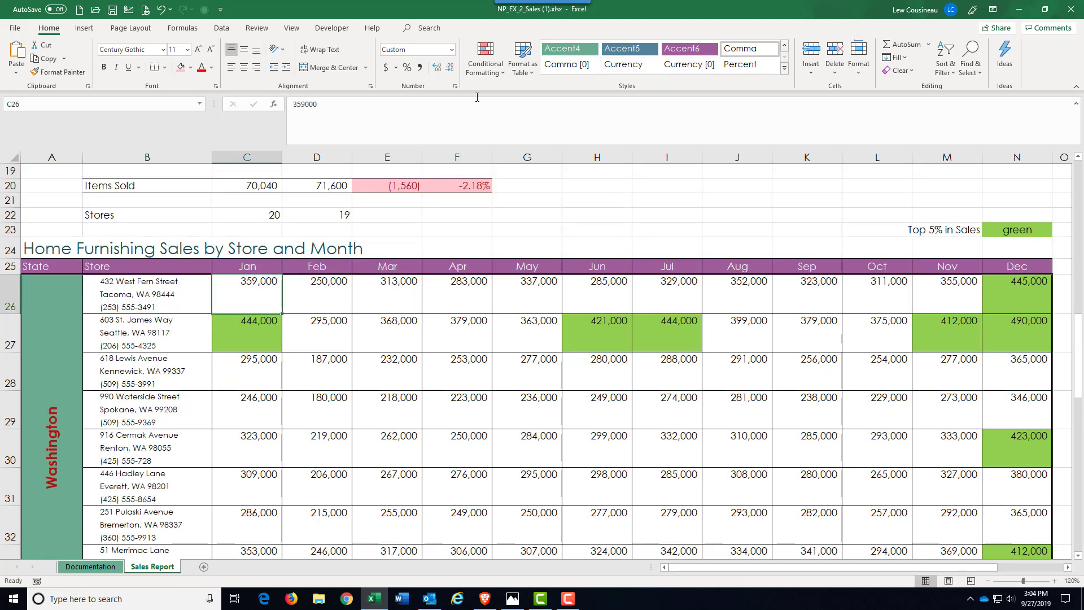
click(484, 76)
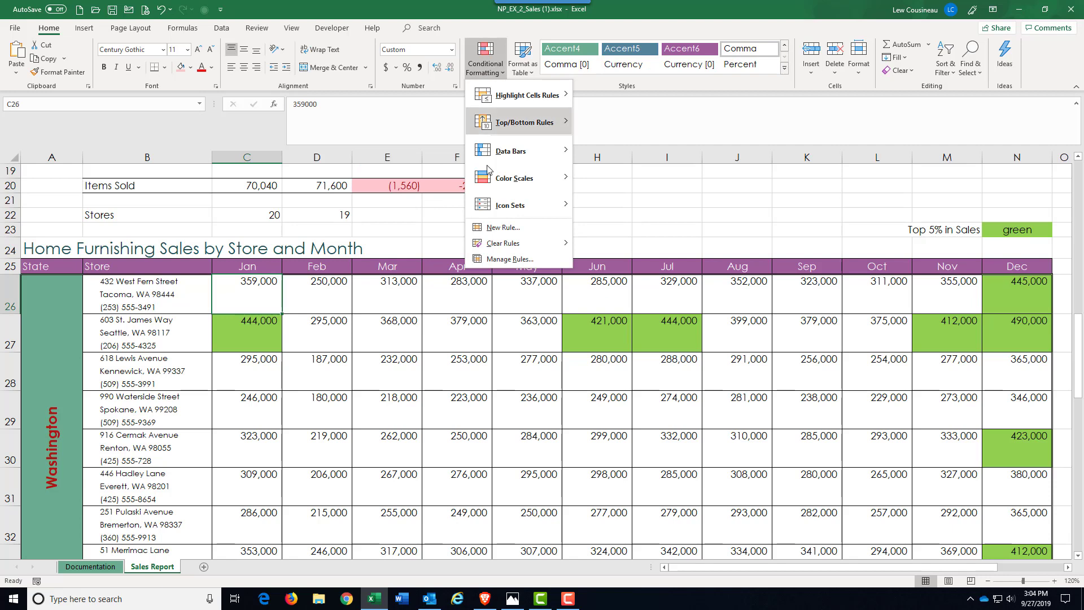
click(497, 259)
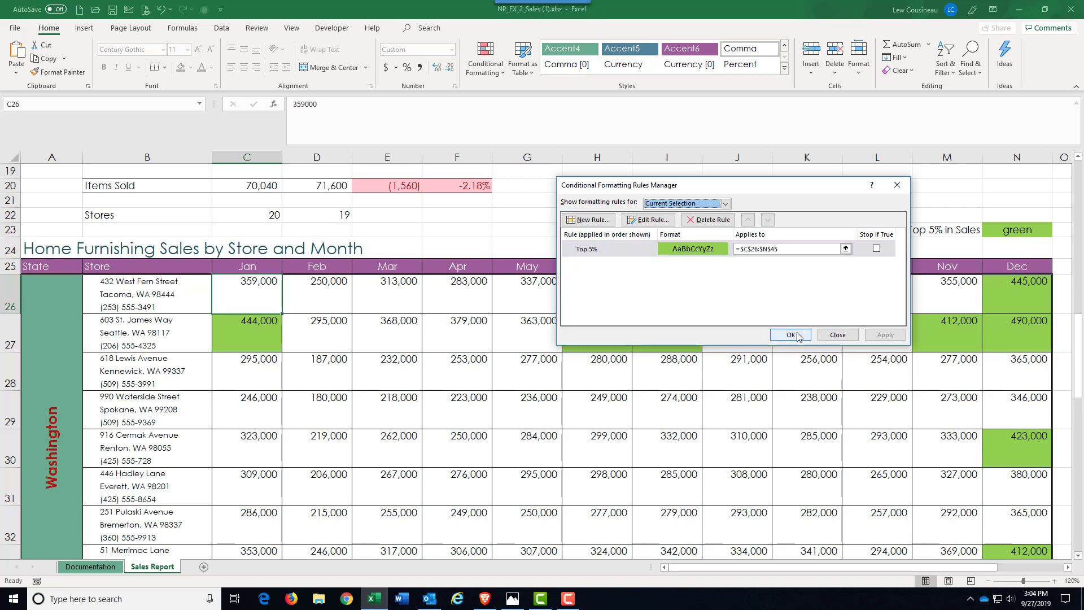
click(708, 220)
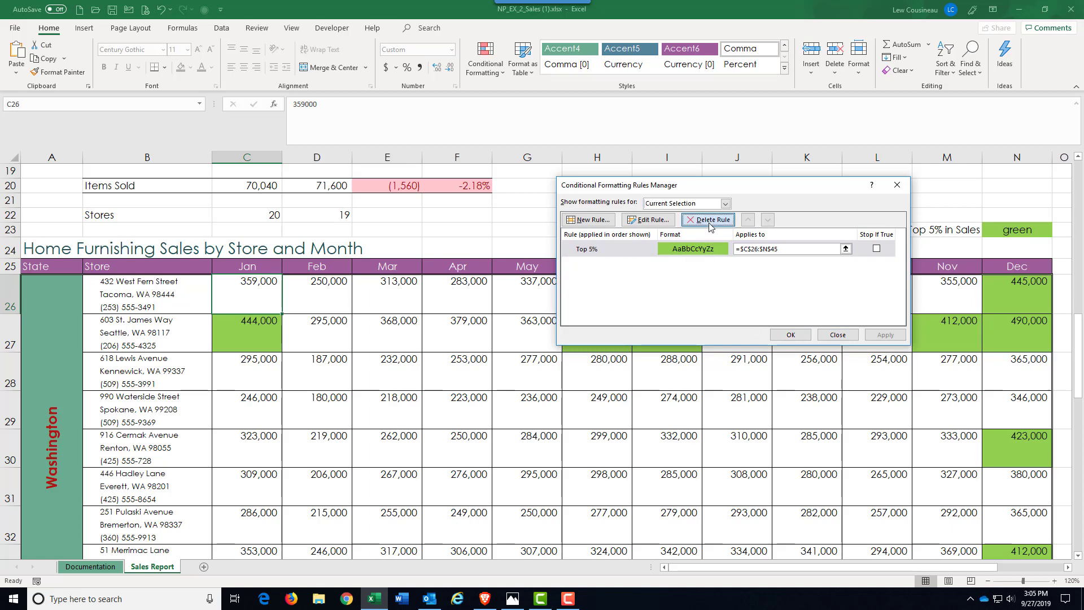
click(789, 335)
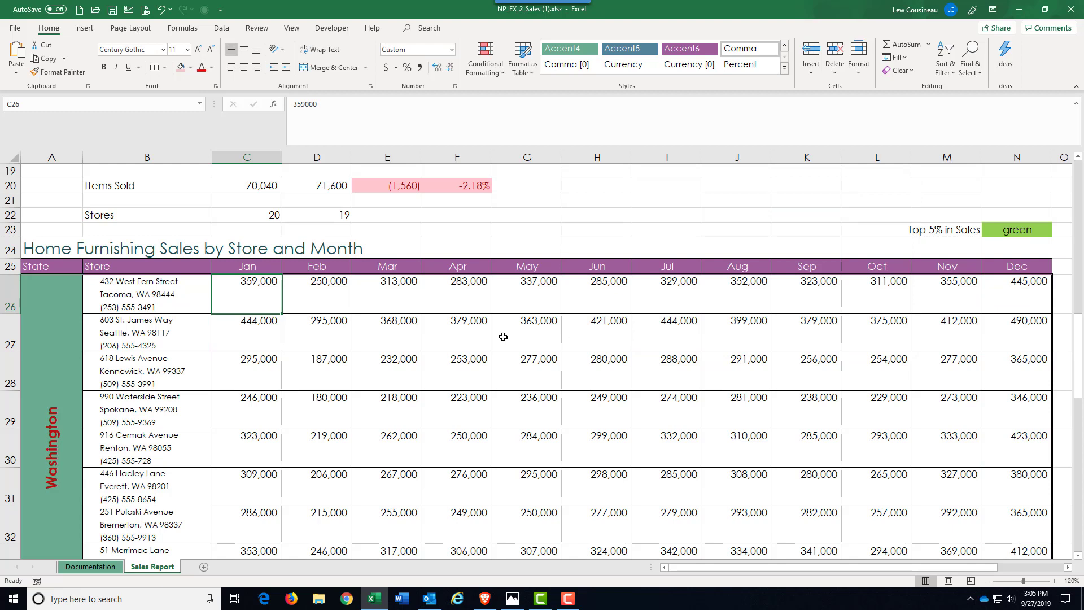
key(ctrl+z)
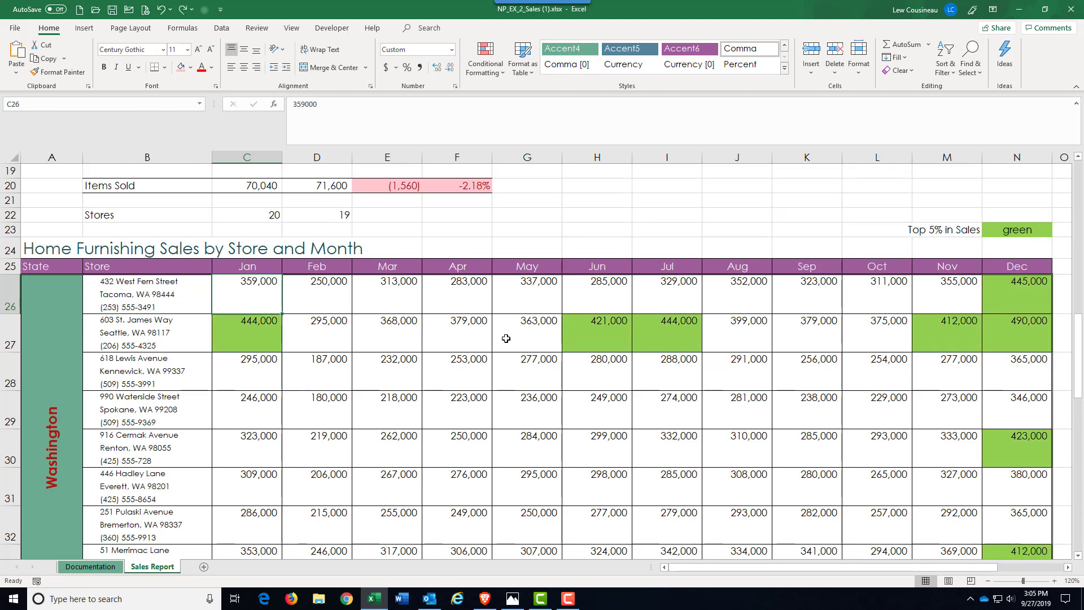
Delete the Top 5% conditional formatting rule from the monthly store sales data
click(485, 59)
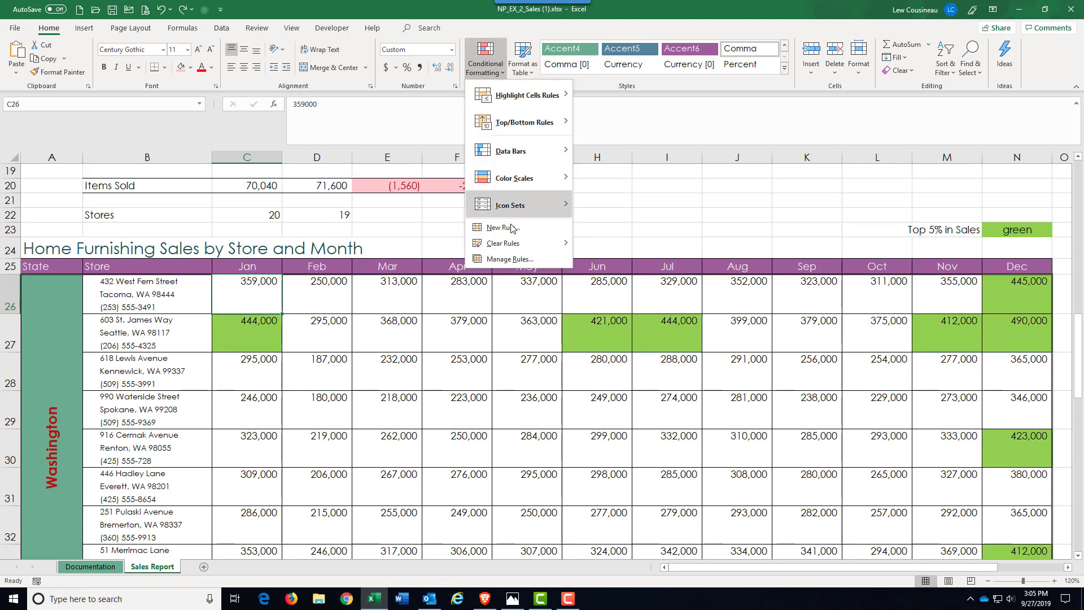
click(509, 259)
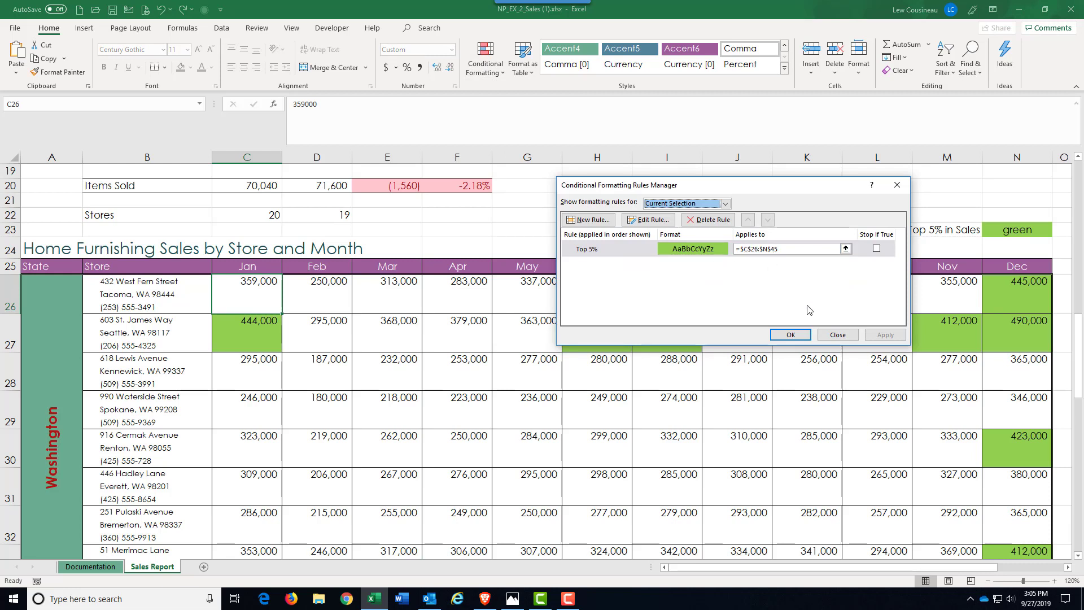
click(709, 219)
click(793, 334)
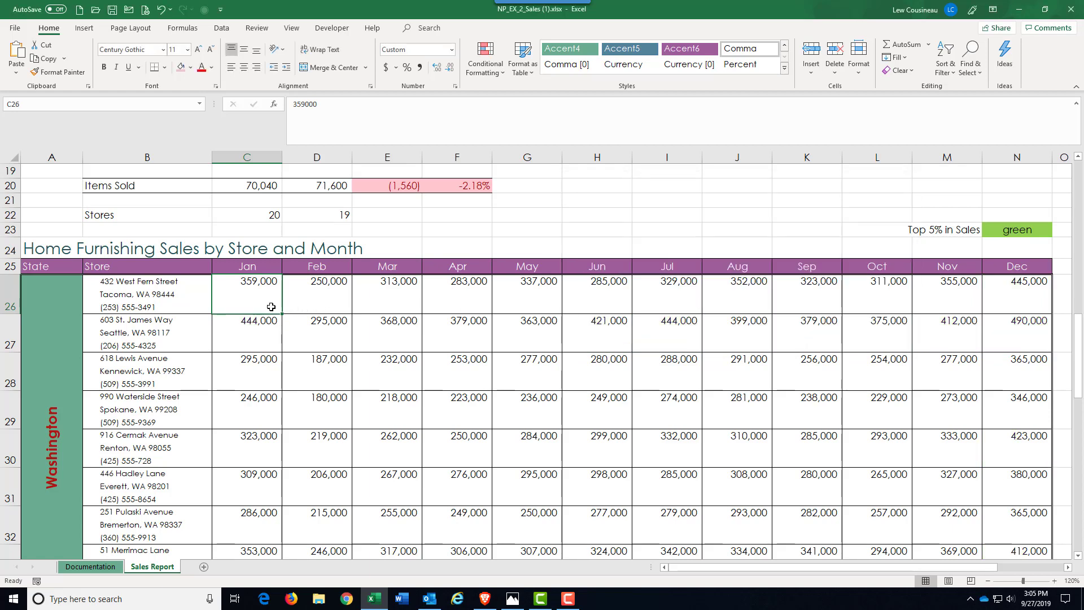
Start a Top 10% conditional formatting rule for the monthly store sales in C26:N45
drag(247, 294, 1002, 505)
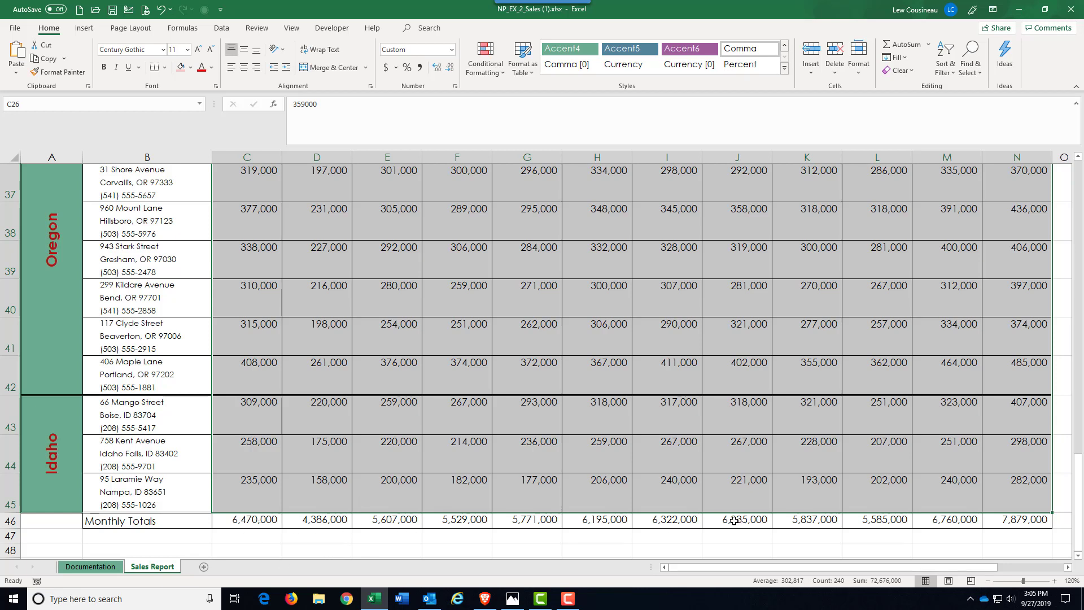
scroll(739, 462, up, 10)
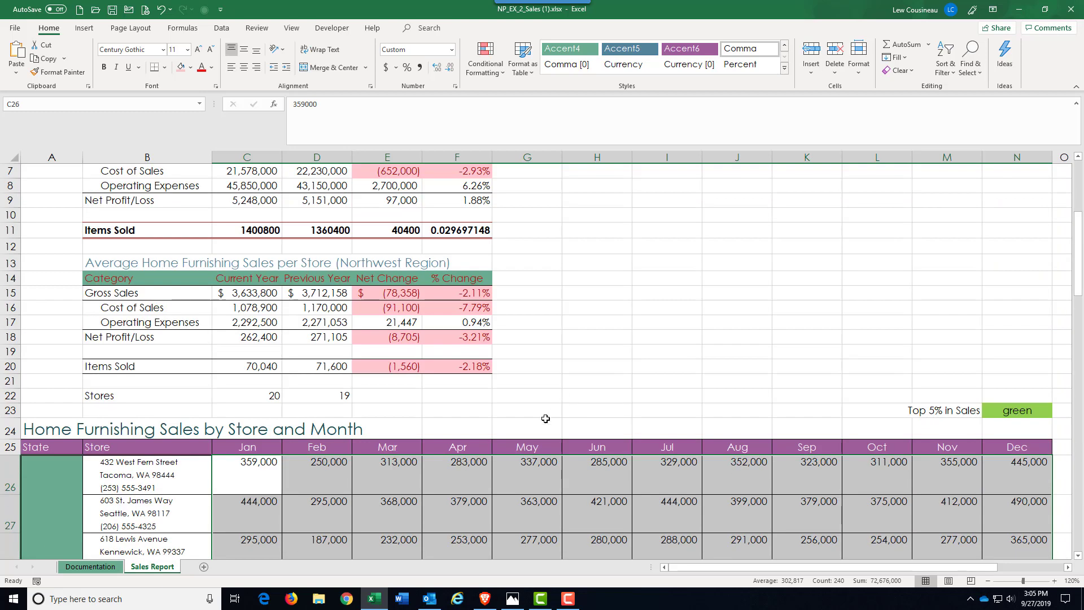
scroll(546, 418, down, 2)
scroll(549, 407, down, 2)
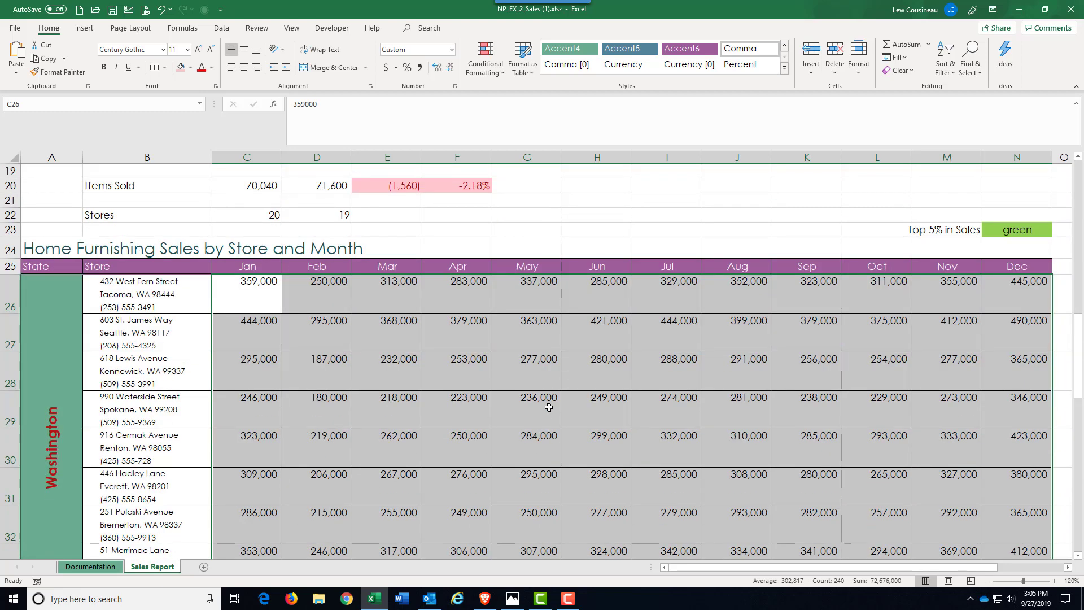
click(498, 72)
mouse_move(506, 95)
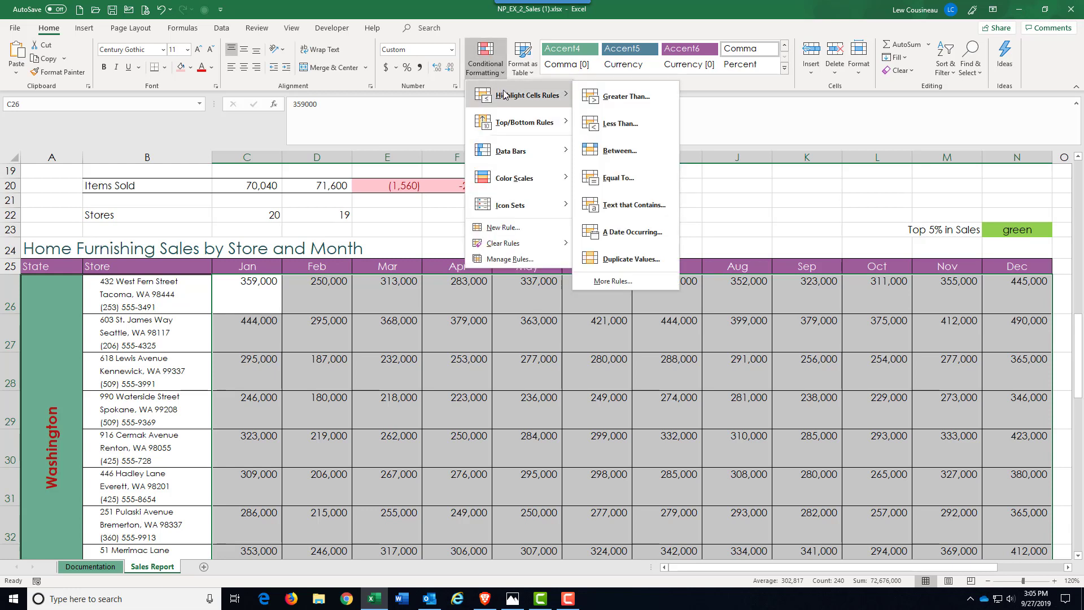
mouse_move(511, 124)
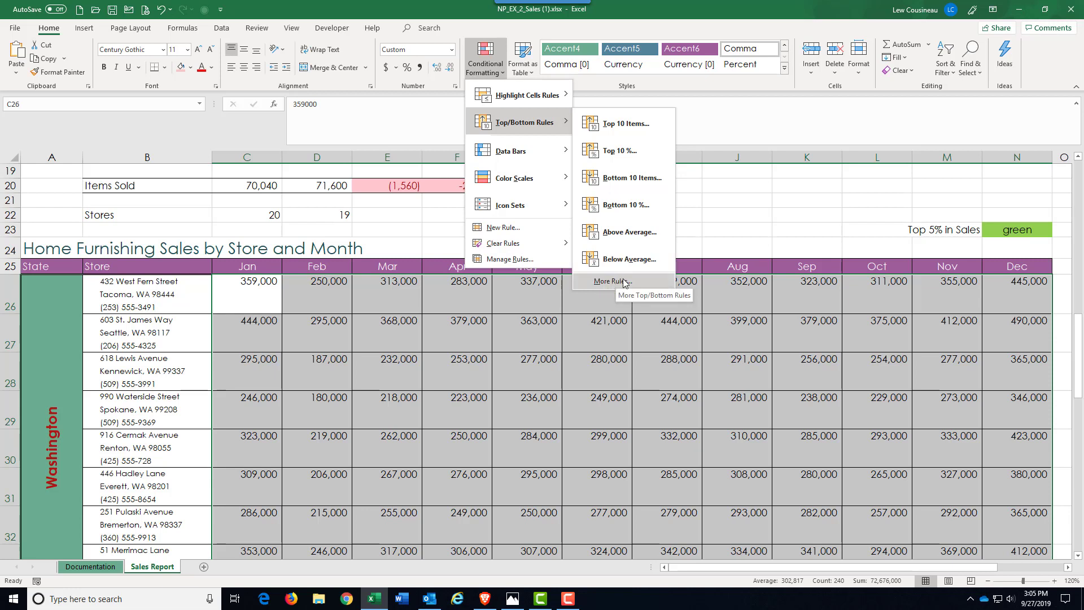
click(620, 152)
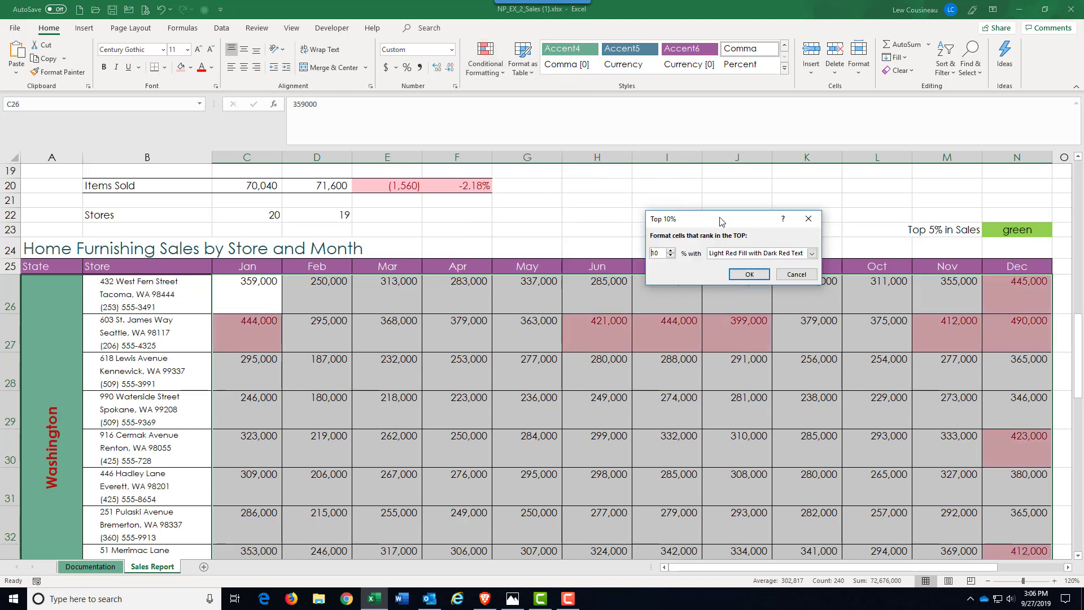
Set the top-percent rule to 5% with Green Fill with Dark Green Text and apply it
drag(720, 221, 639, 287)
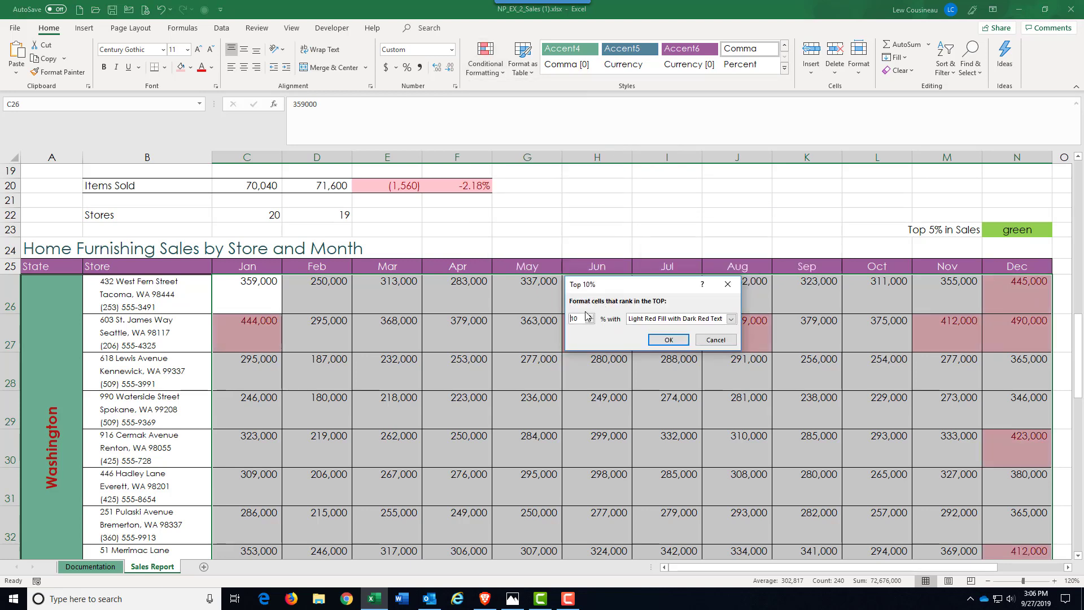
drag(579, 319, 569, 322)
text(5)
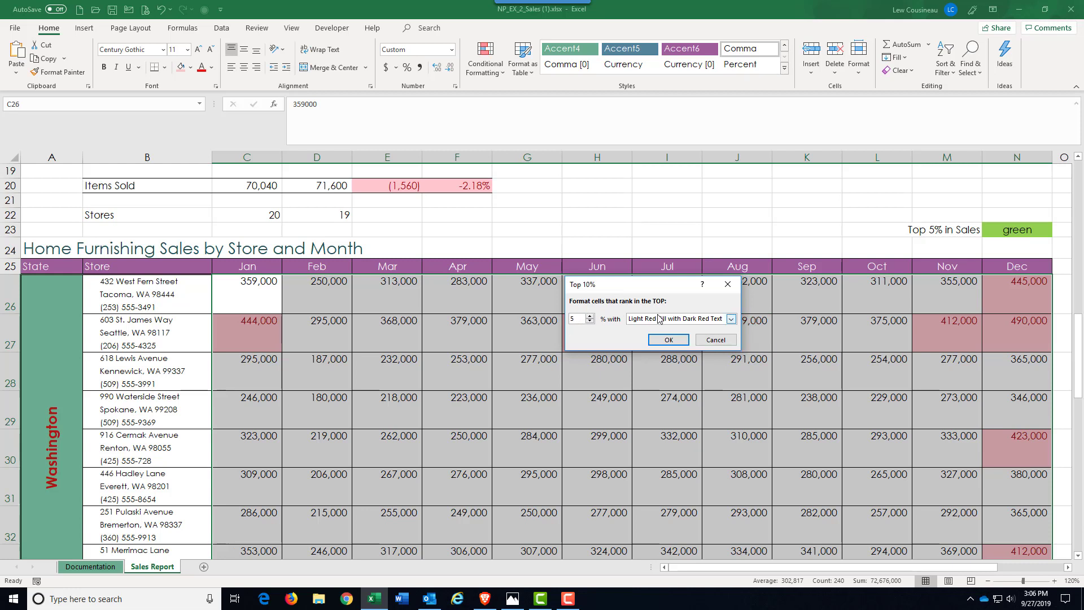
click(732, 319)
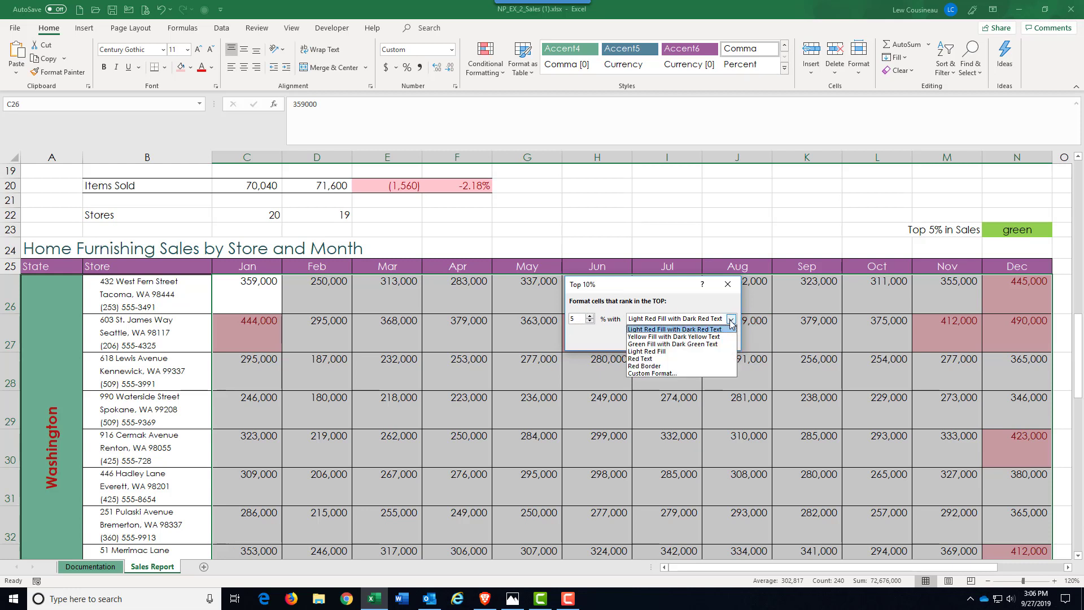
click(712, 344)
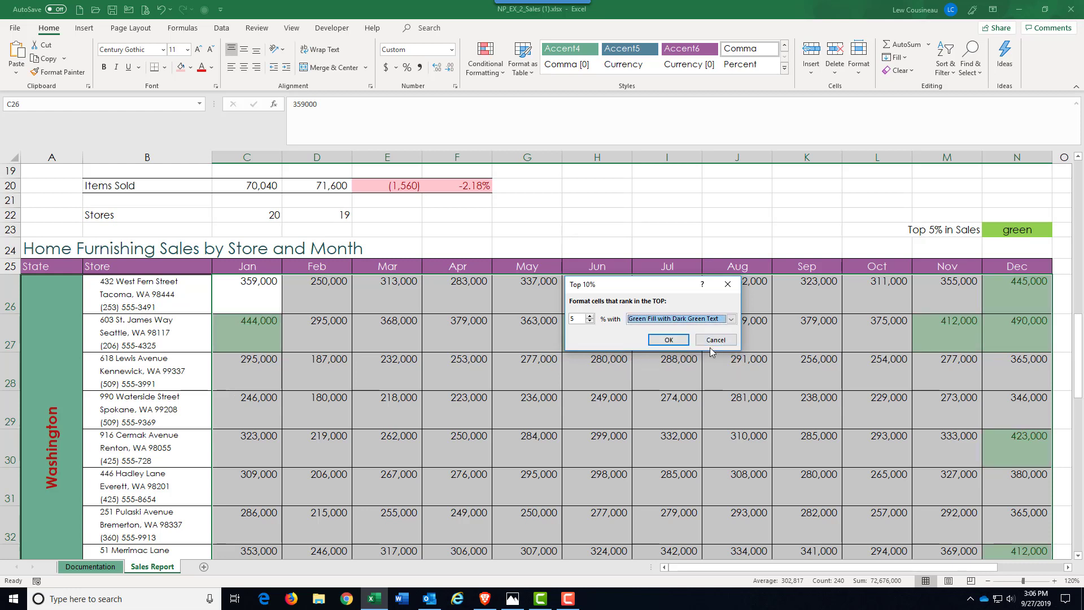
click(732, 319)
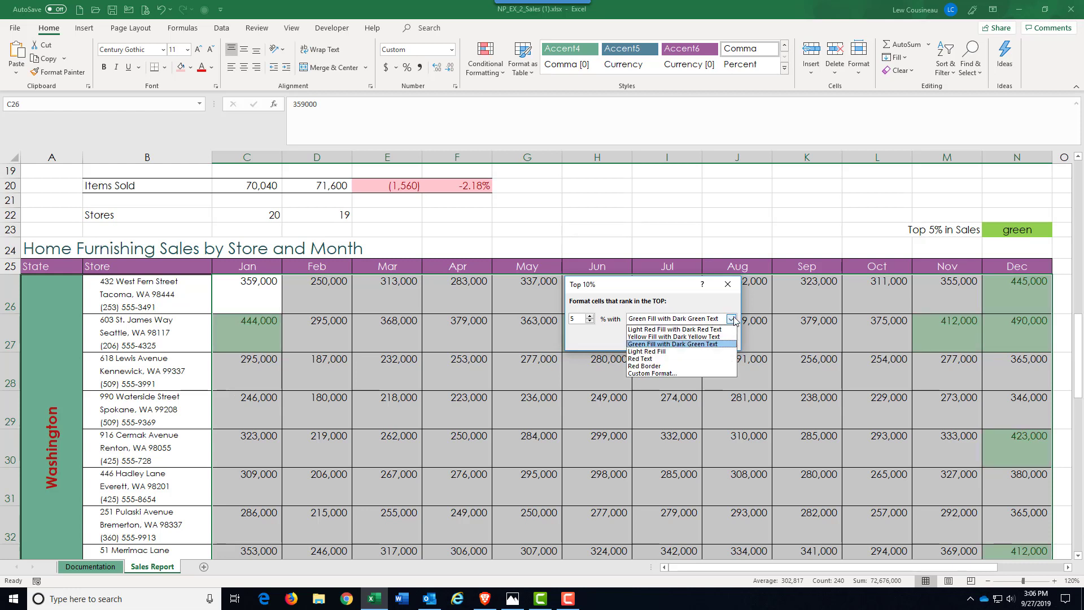
click(732, 320)
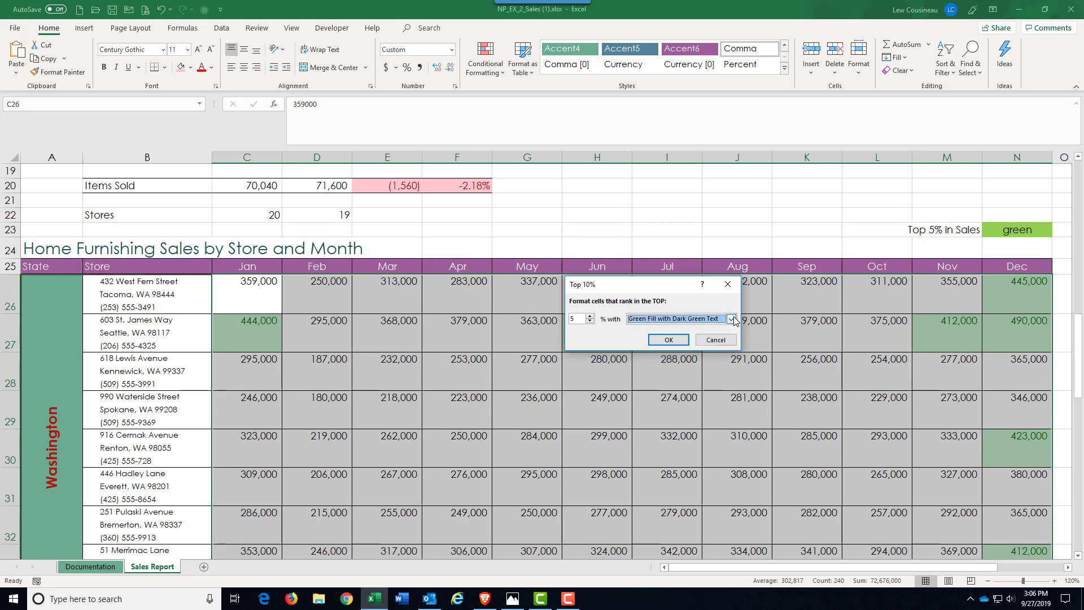
click(667, 340)
click(637, 416)
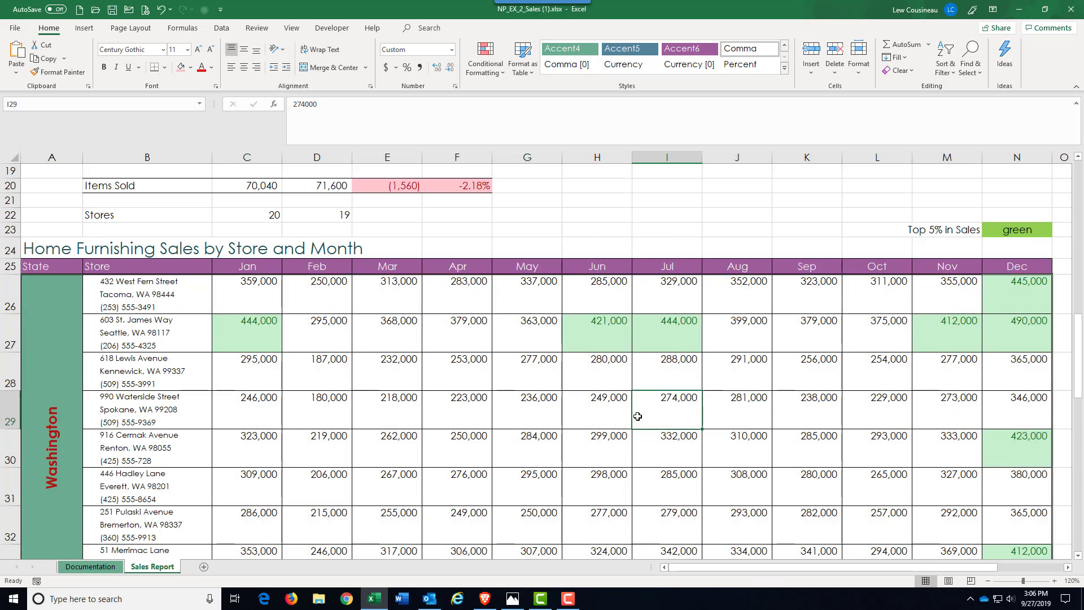
Set the January sales in C27 to 25000 and check the highlighting in the summary tables and store sales
click(259, 330)
text(2)
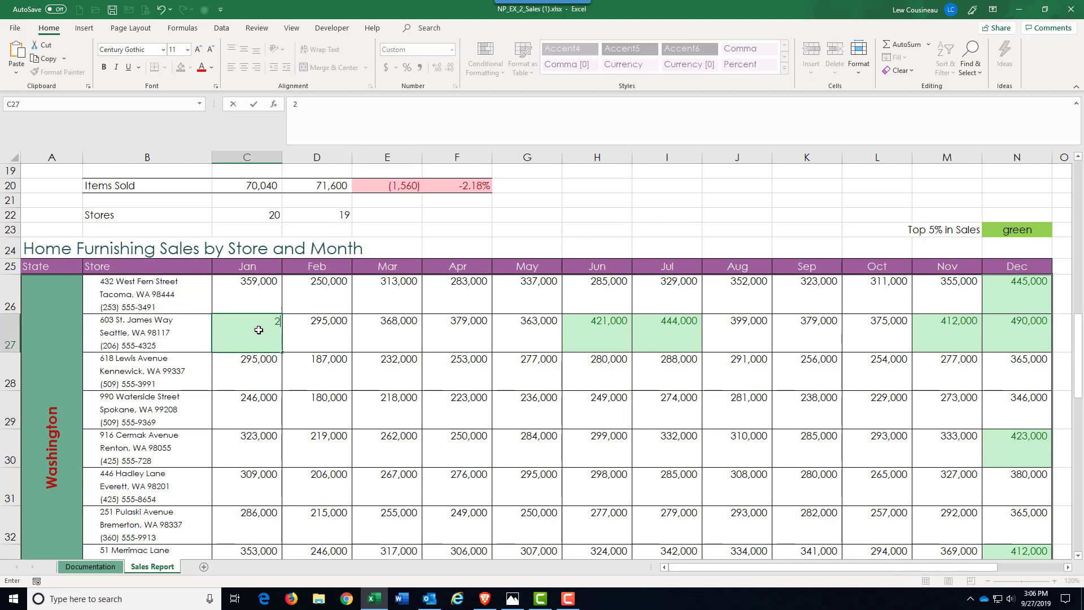
text(5000)
key(ctrl+Return)
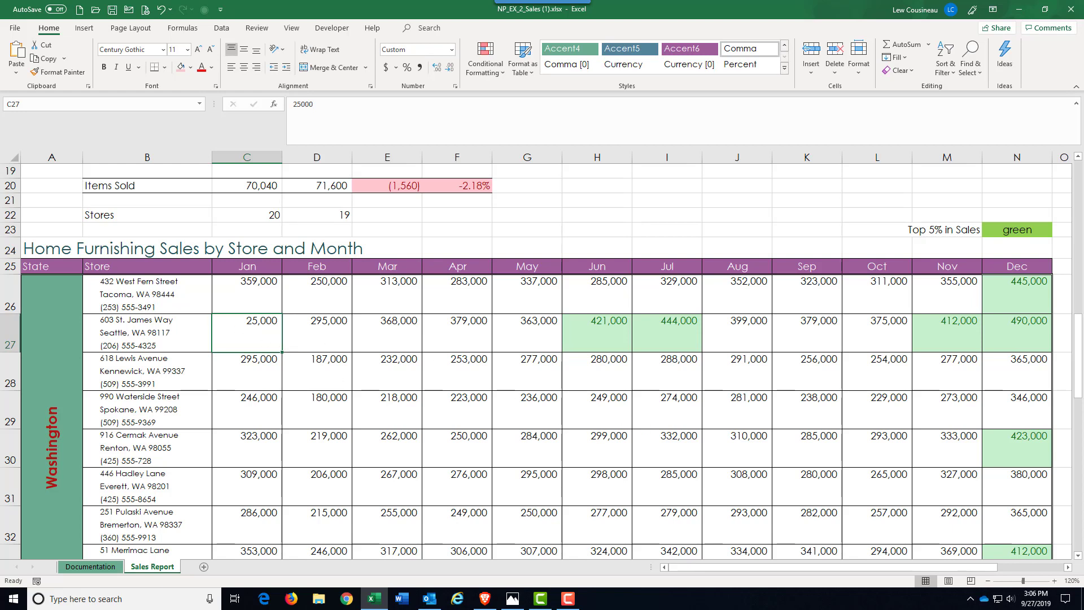
scroll(525, 485, up, 6)
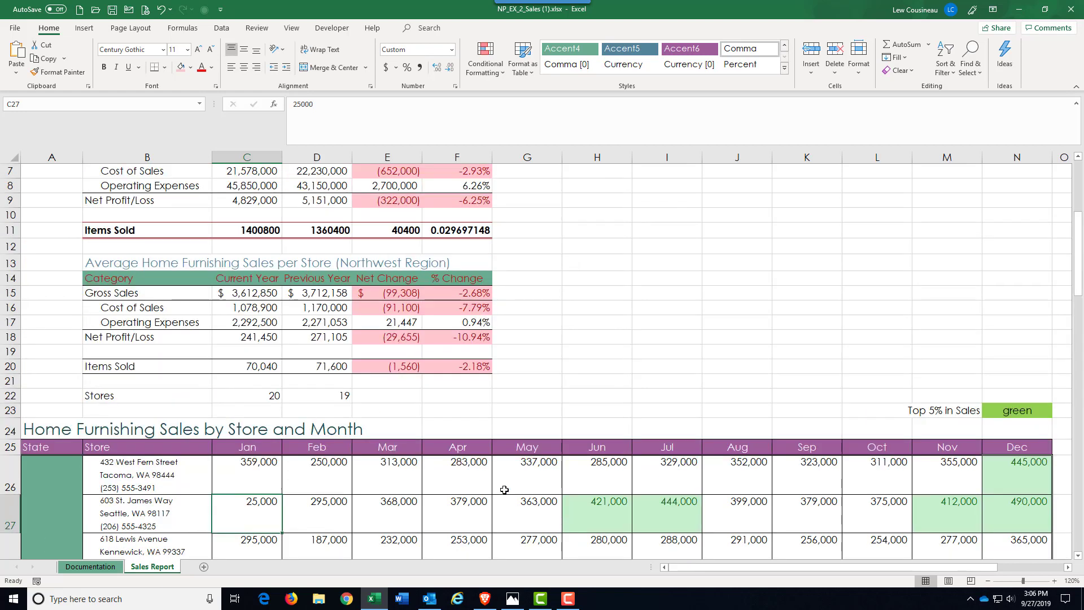
scroll(545, 427, down, 4)
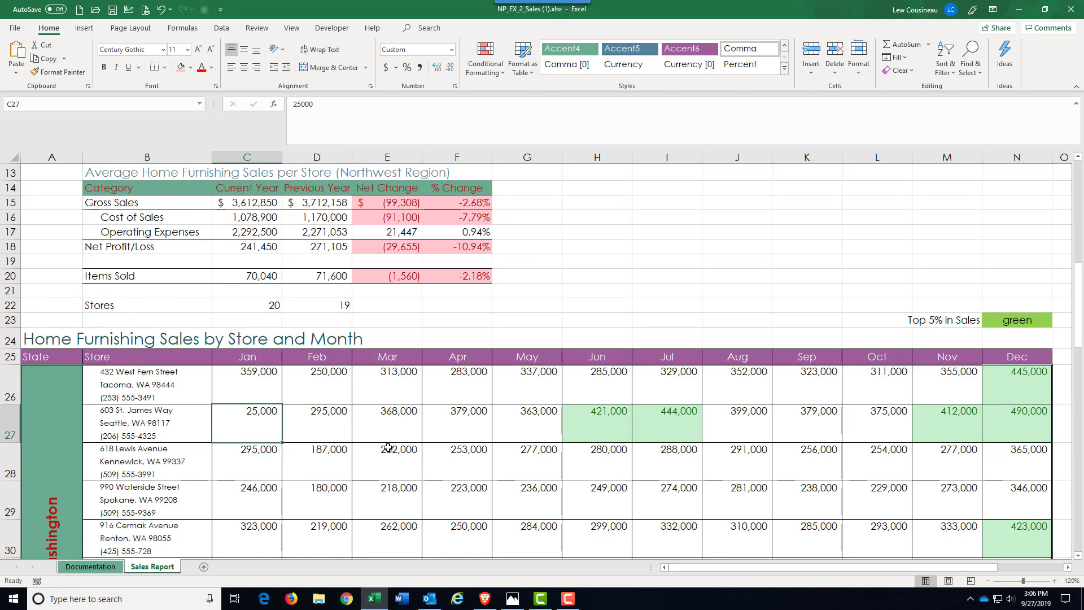
click(577, 425)
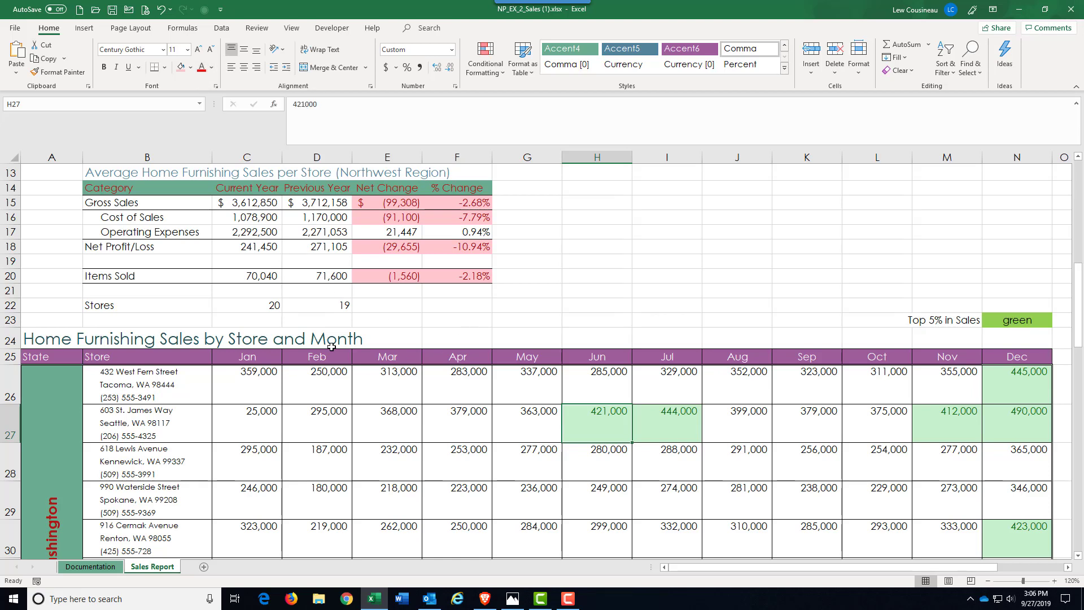
Review the conditional formatting rule covering the monthly store sales in the Rules Manager and its highlighted cells
click(504, 73)
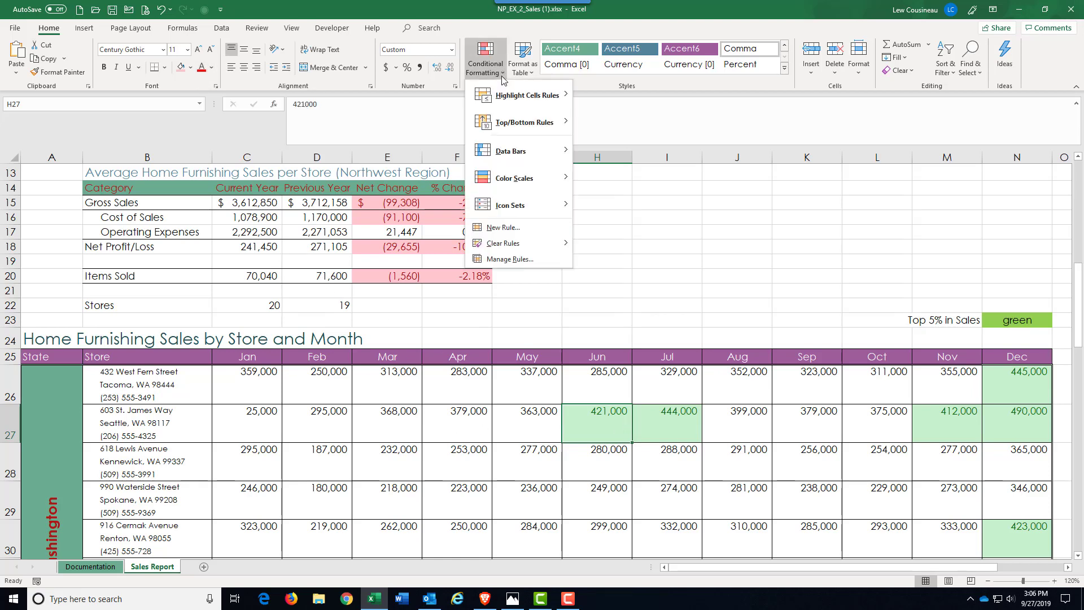
click(510, 262)
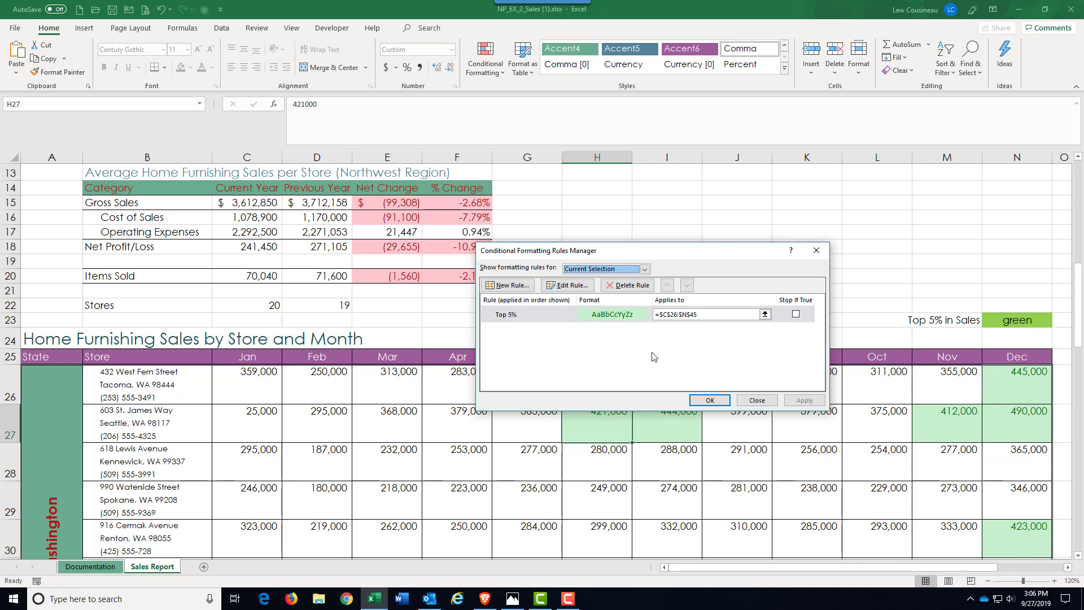
click(760, 402)
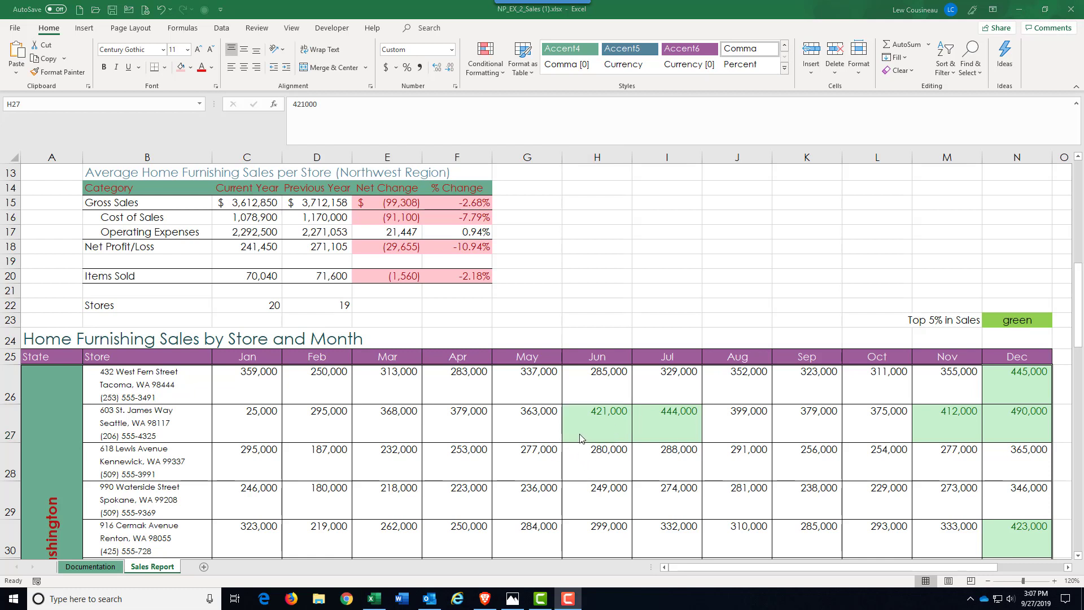
click(591, 419)
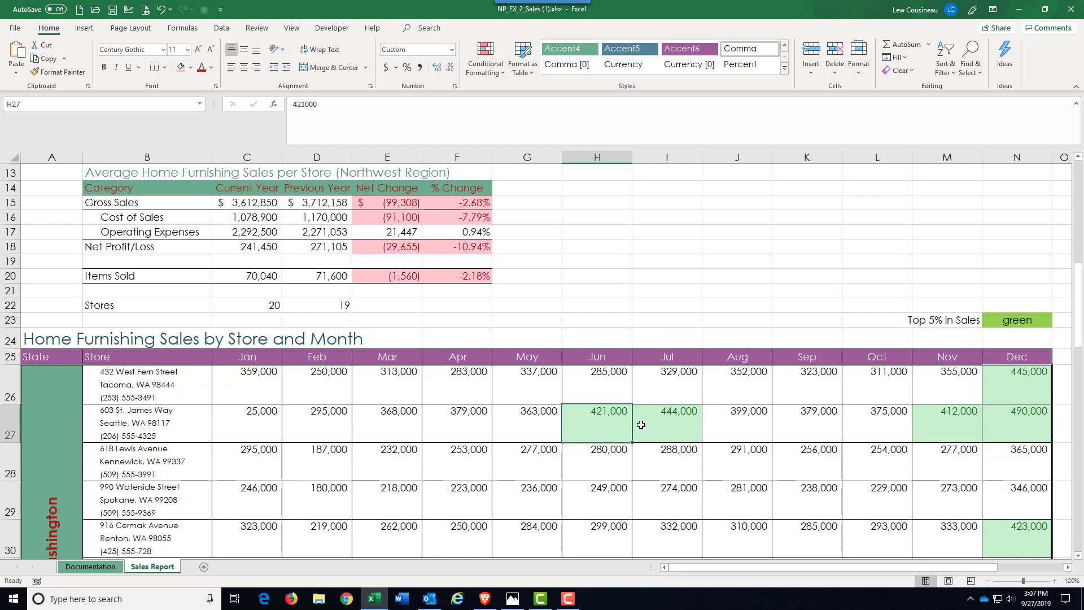
drag(884, 305, 1026, 323)
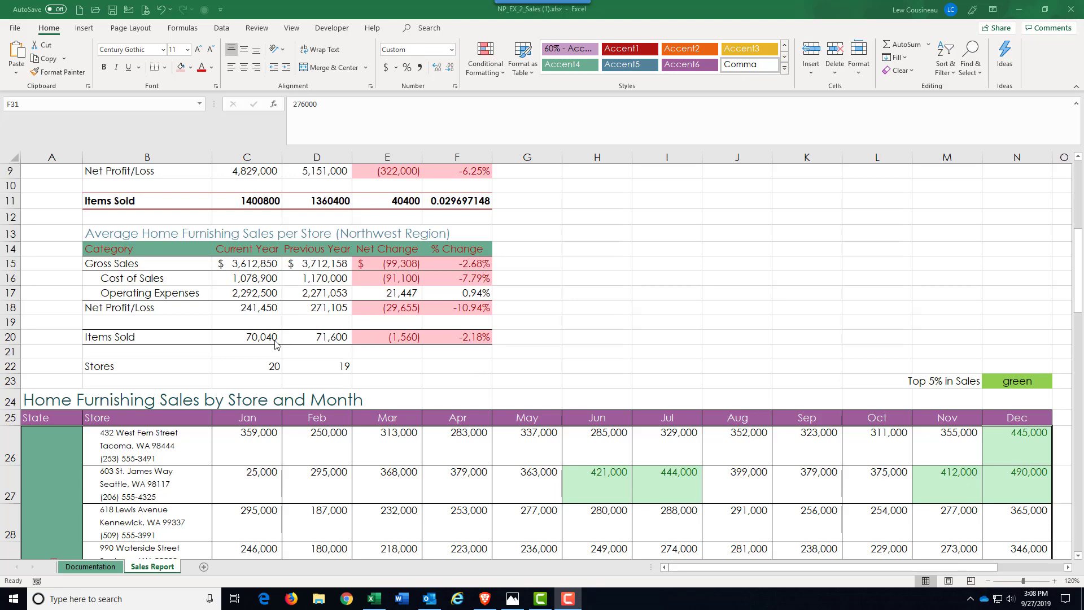
Start a Duplicate Values highlighting rule for the January to March store sales in C26:E30
scroll(277, 344, down, 4)
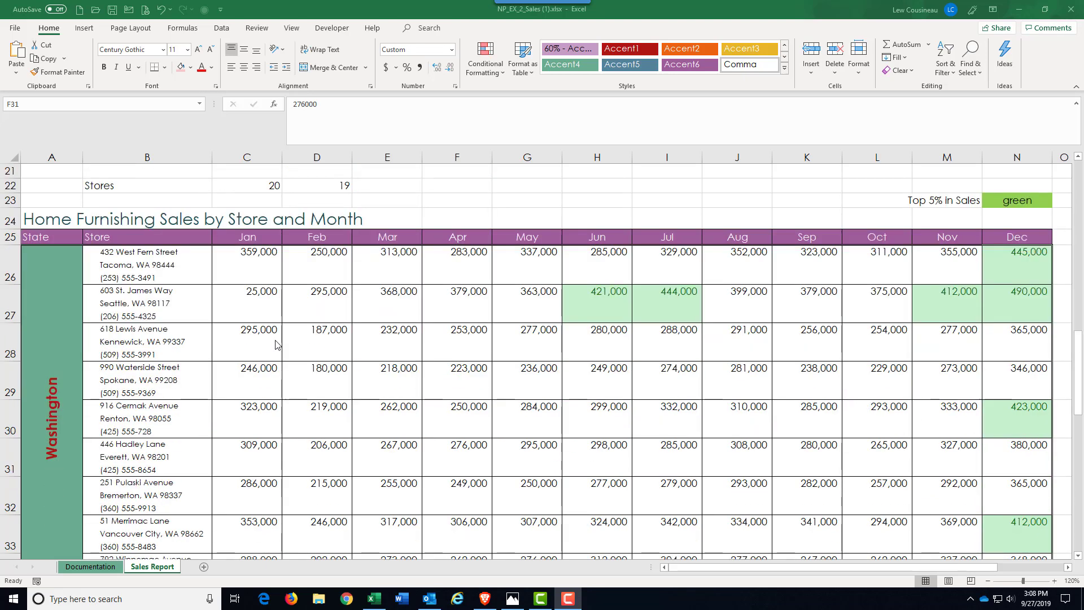
scroll(282, 350, up, 4)
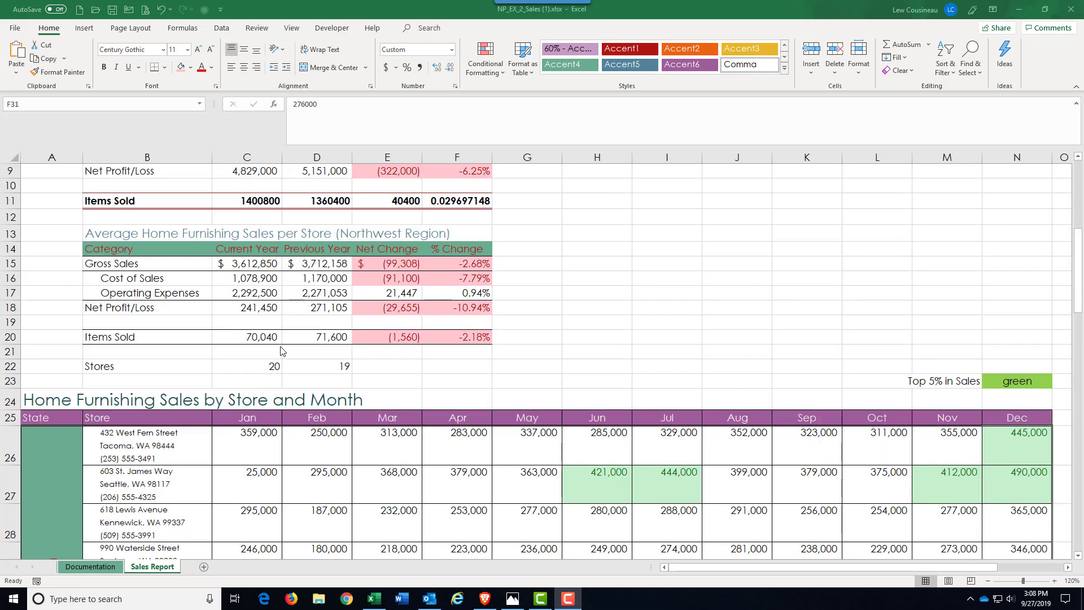
scroll(277, 511, down, 2)
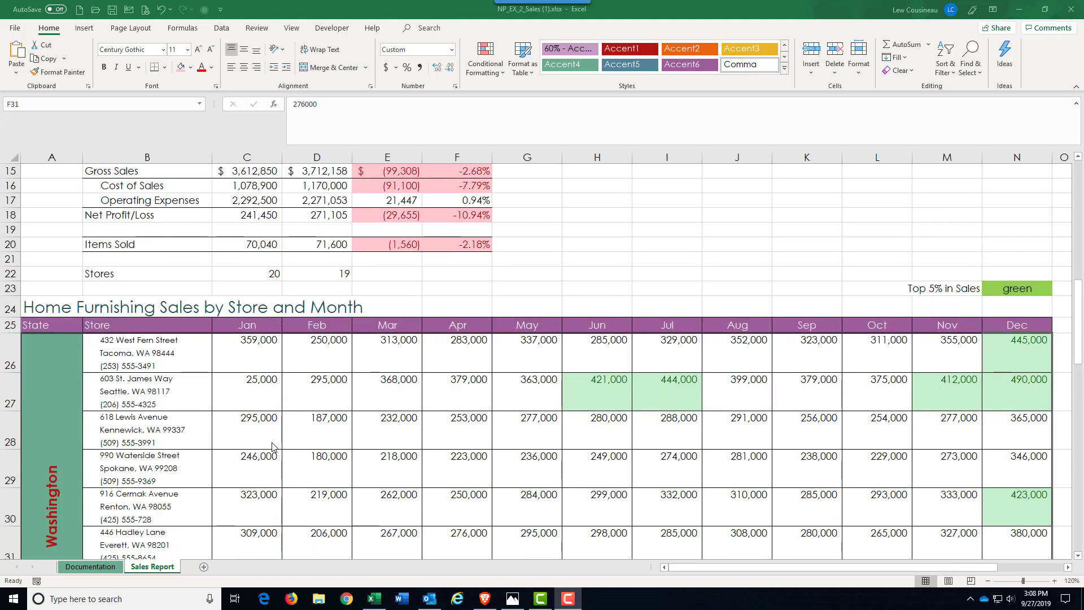
click(254, 354)
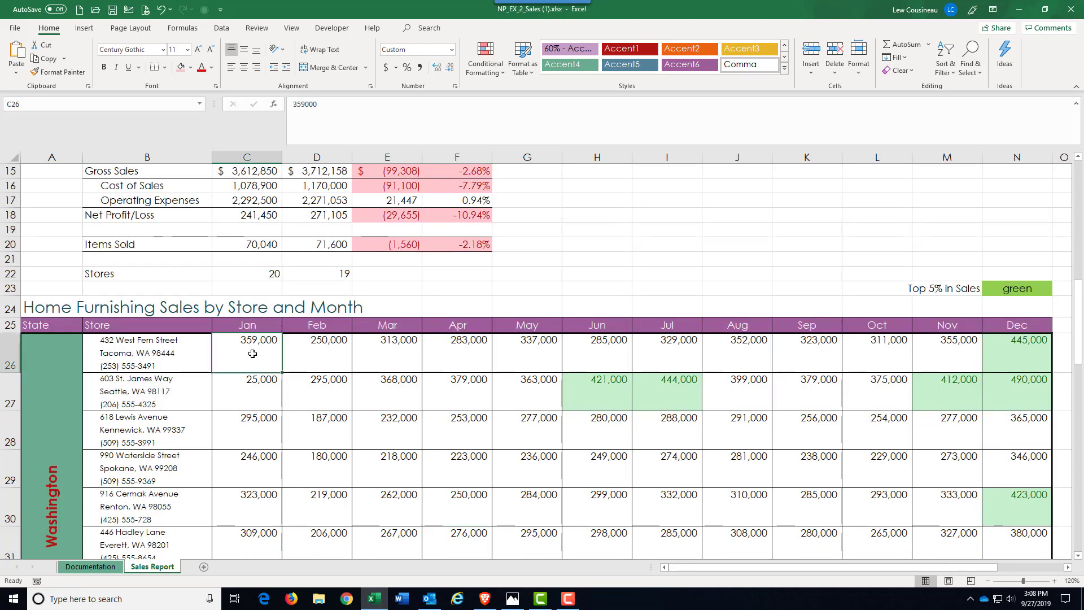
drag(252, 354, 375, 516)
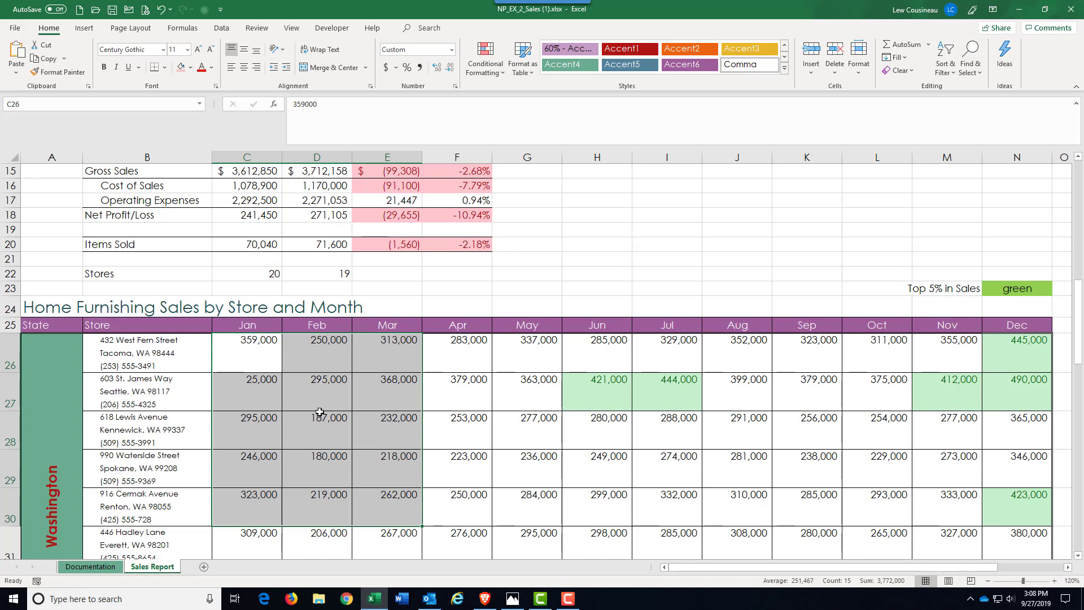
click(498, 75)
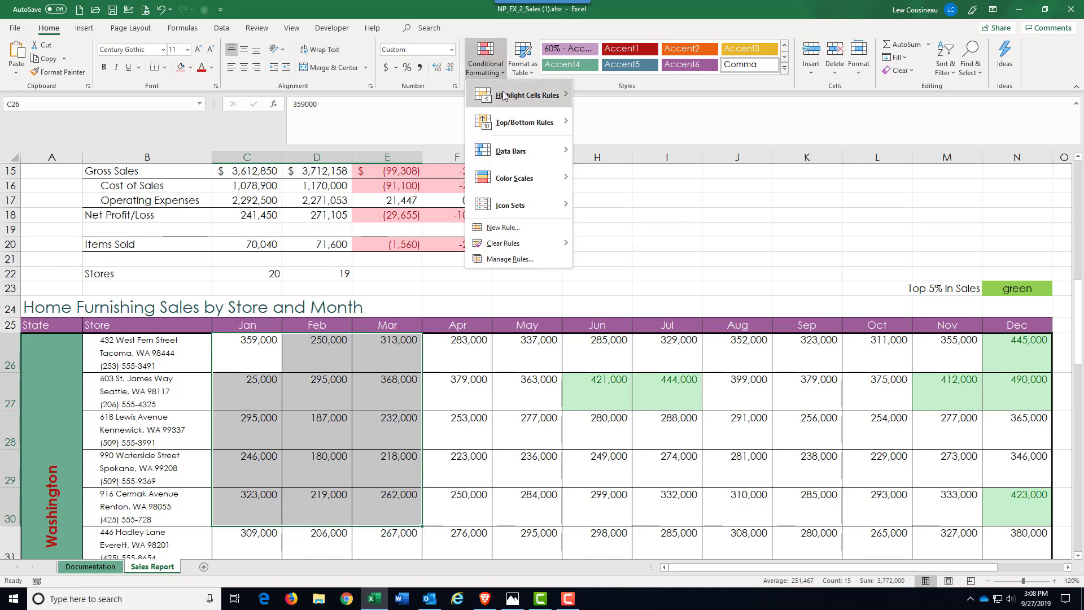
mouse_move(504, 93)
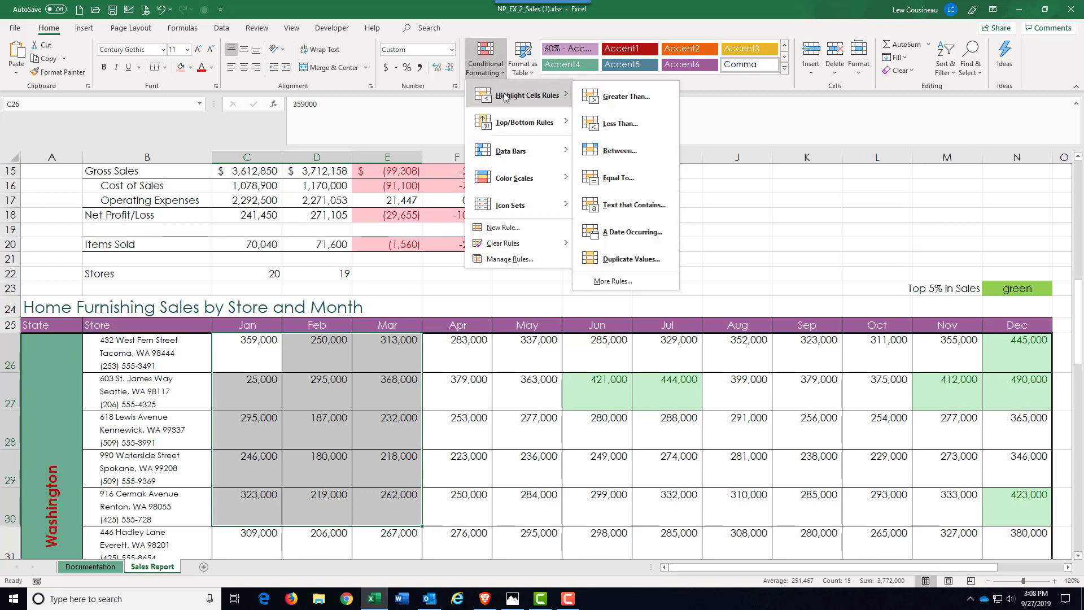
click(614, 259)
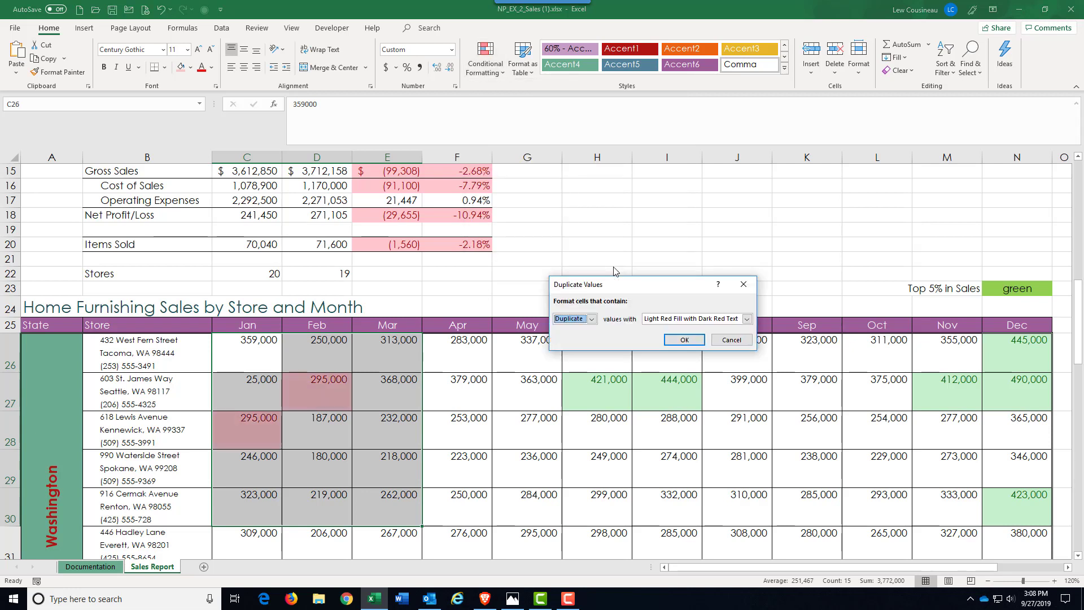
Format the duplicate values with Red Text and apply the rule
click(746, 319)
click(747, 319)
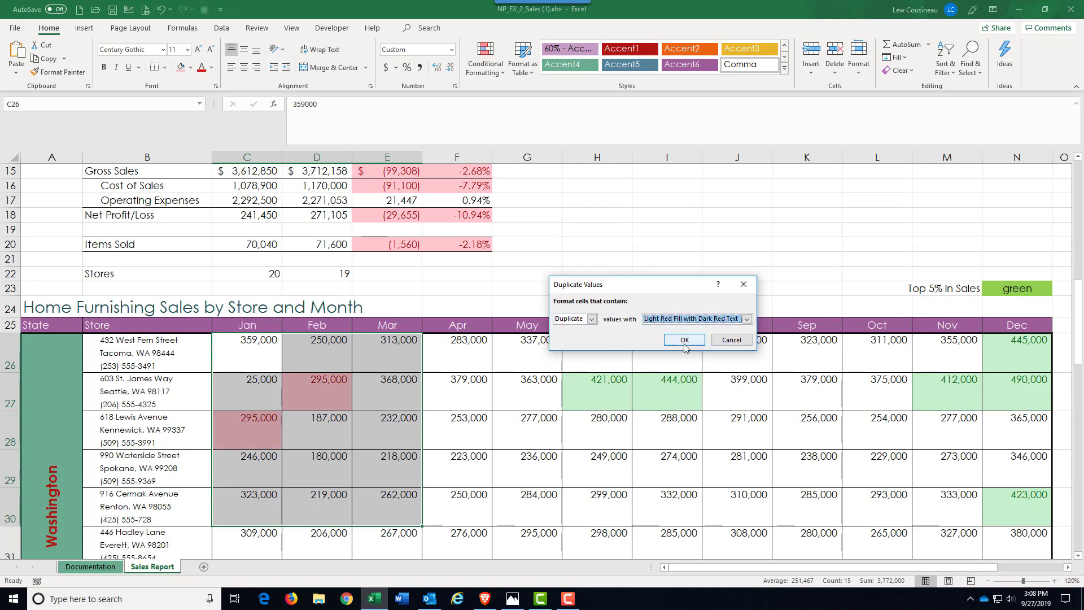
click(748, 319)
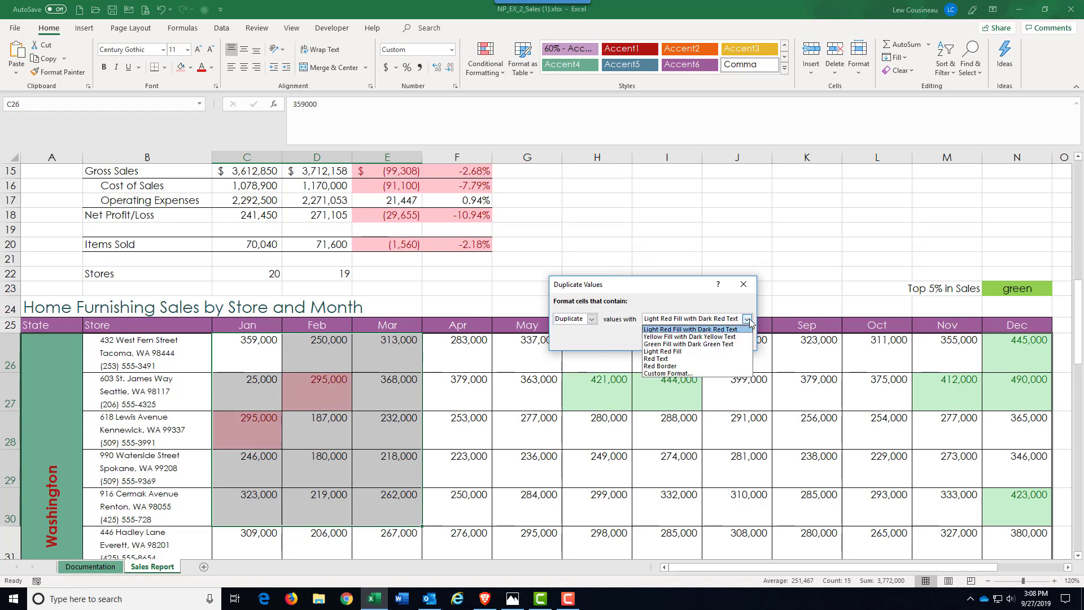
click(671, 367)
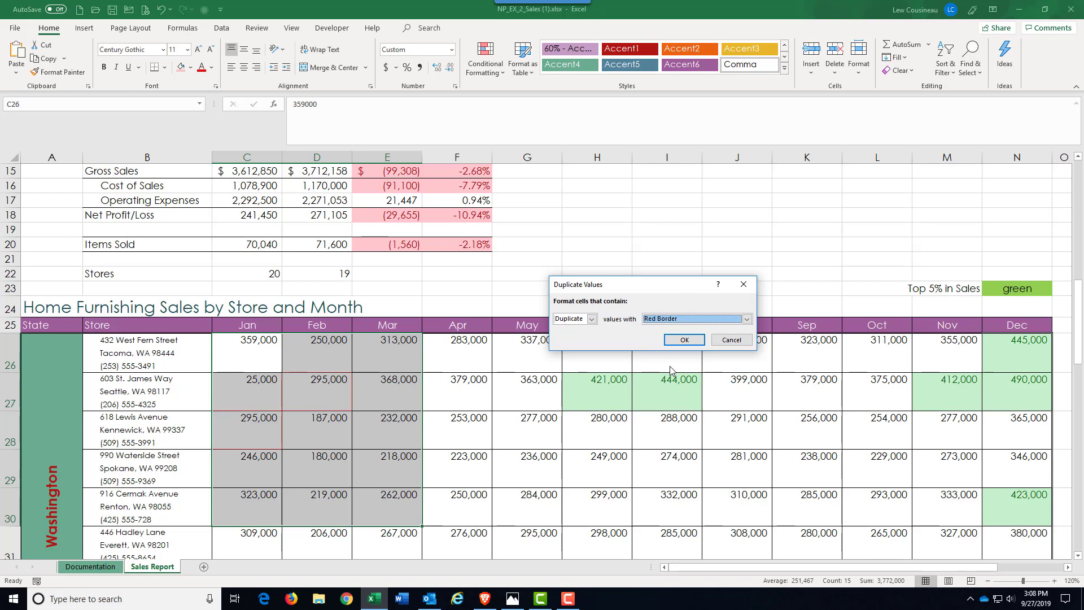
click(746, 318)
click(663, 359)
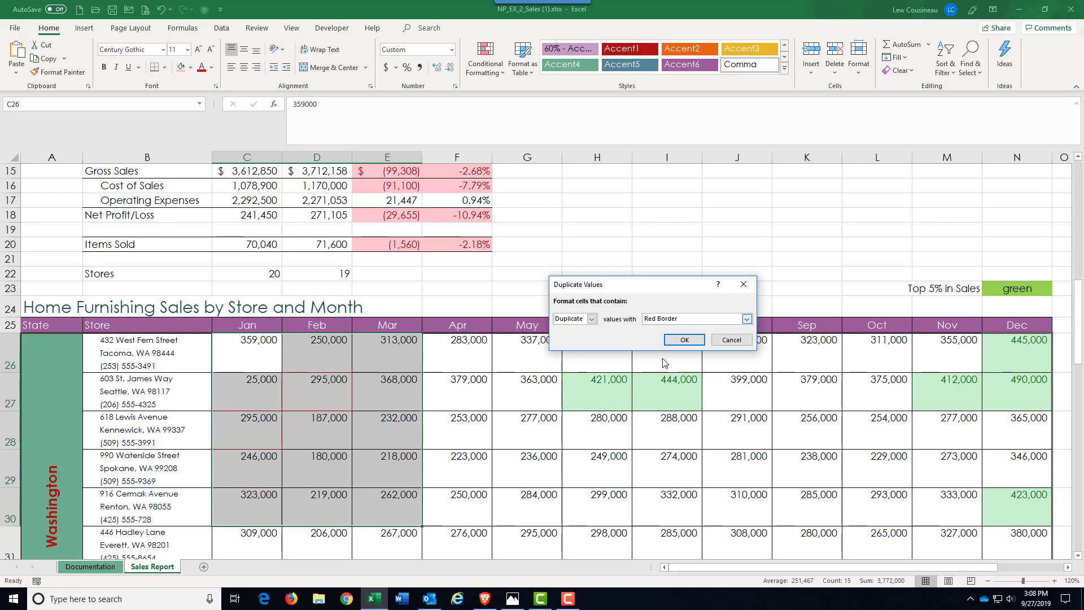
click(684, 339)
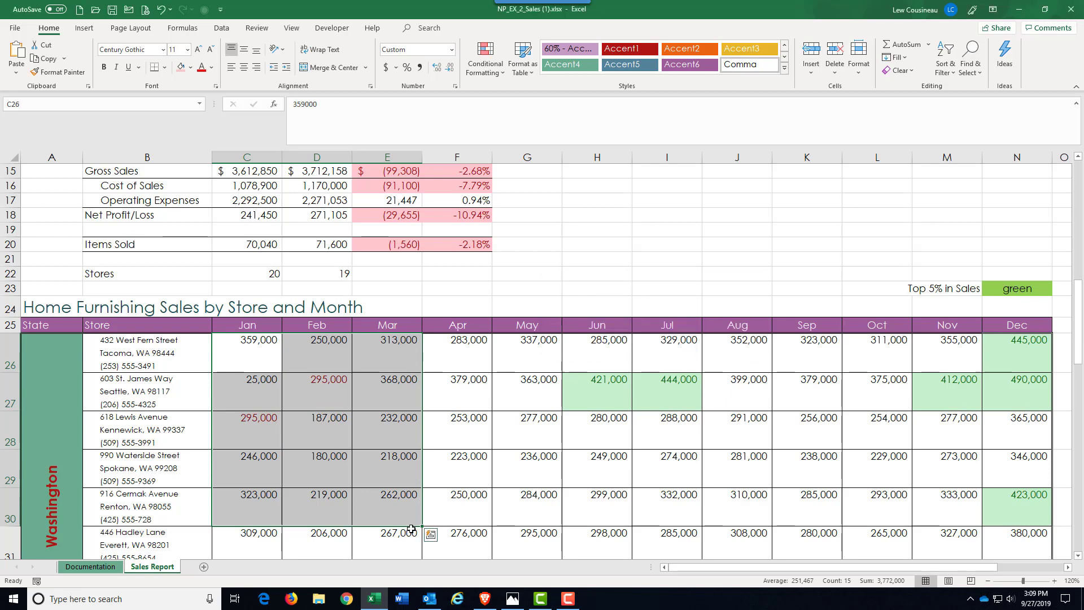
Compare the duplicate sales in C28 and D27, and look over the January sales in C26:C31
click(244, 417)
drag(244, 416, 324, 382)
click(324, 382)
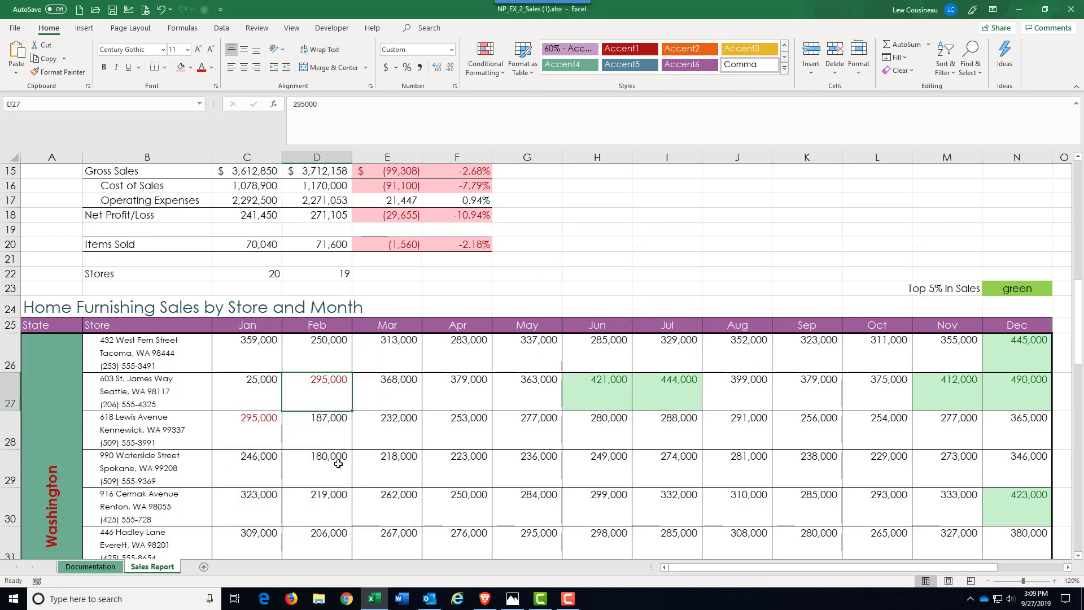
click(247, 355)
drag(247, 355, 244, 542)
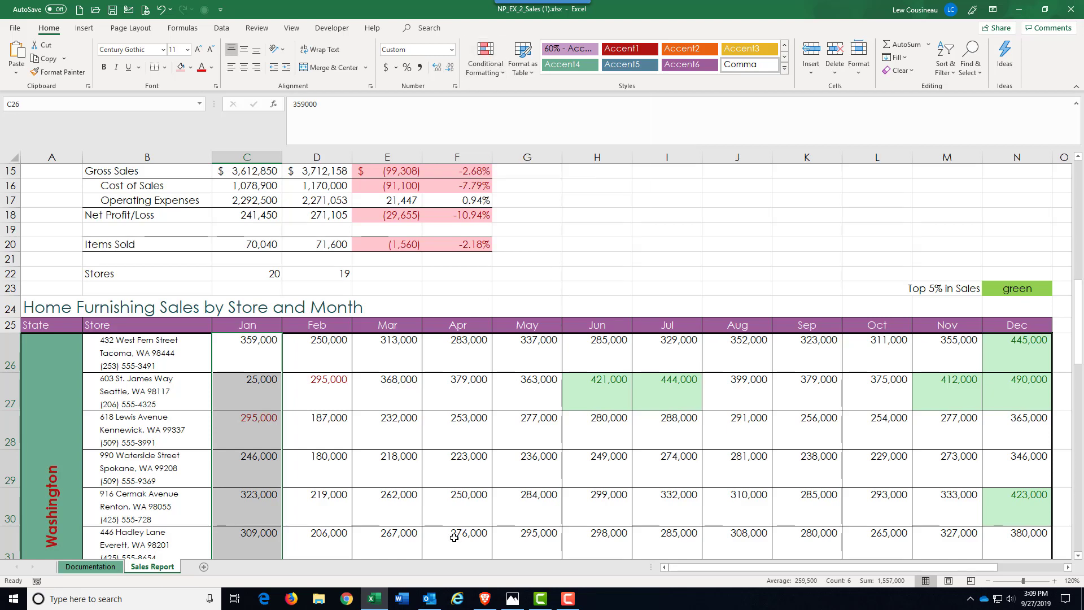
scroll(377, 425, down, 20)
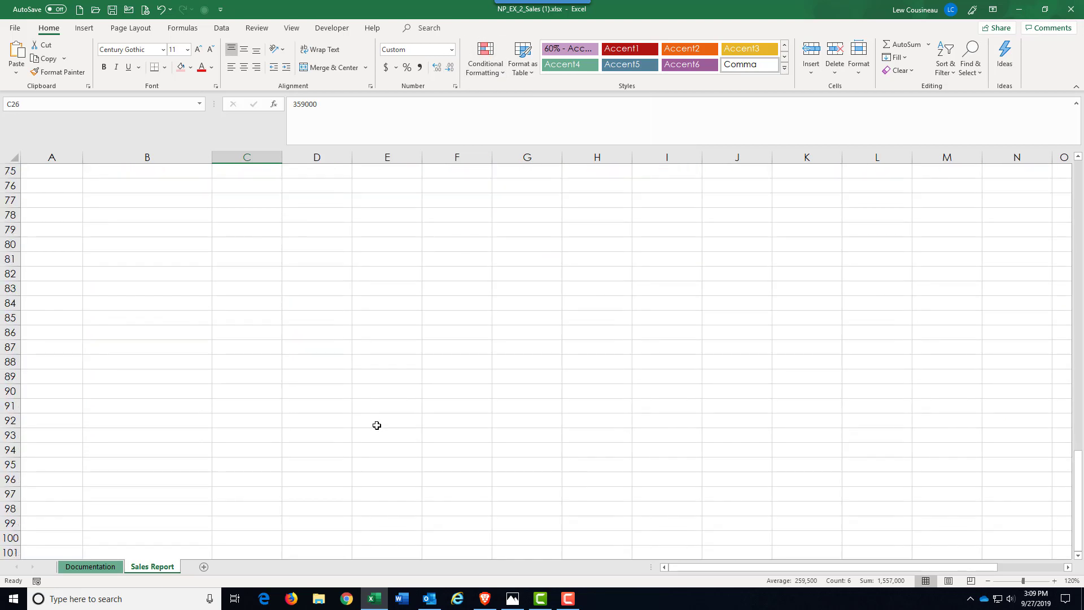
scroll(376, 425, up, 20)
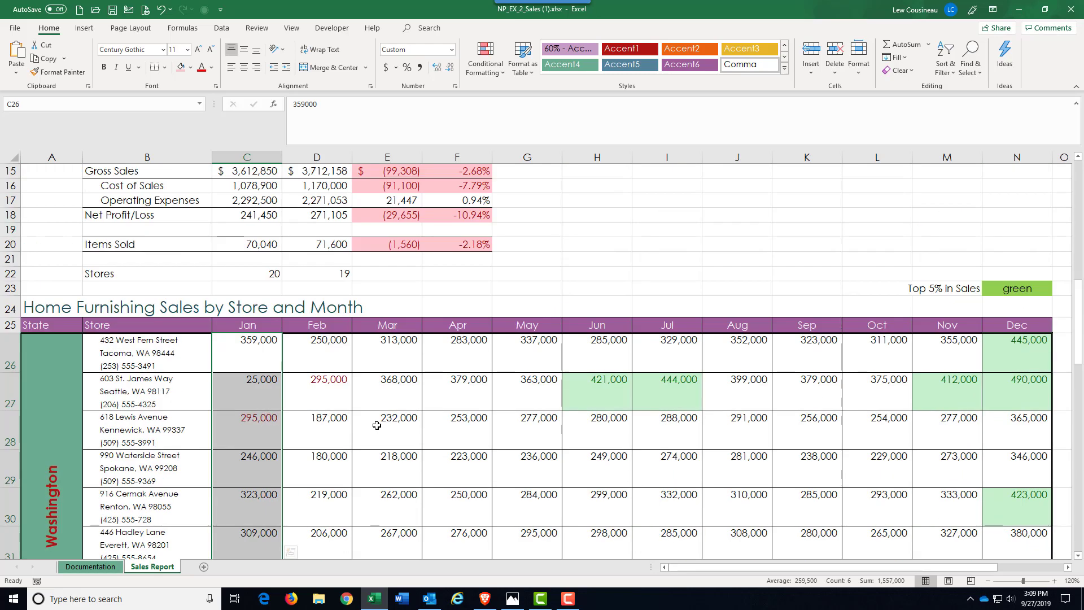
scroll(391, 494, up, 2)
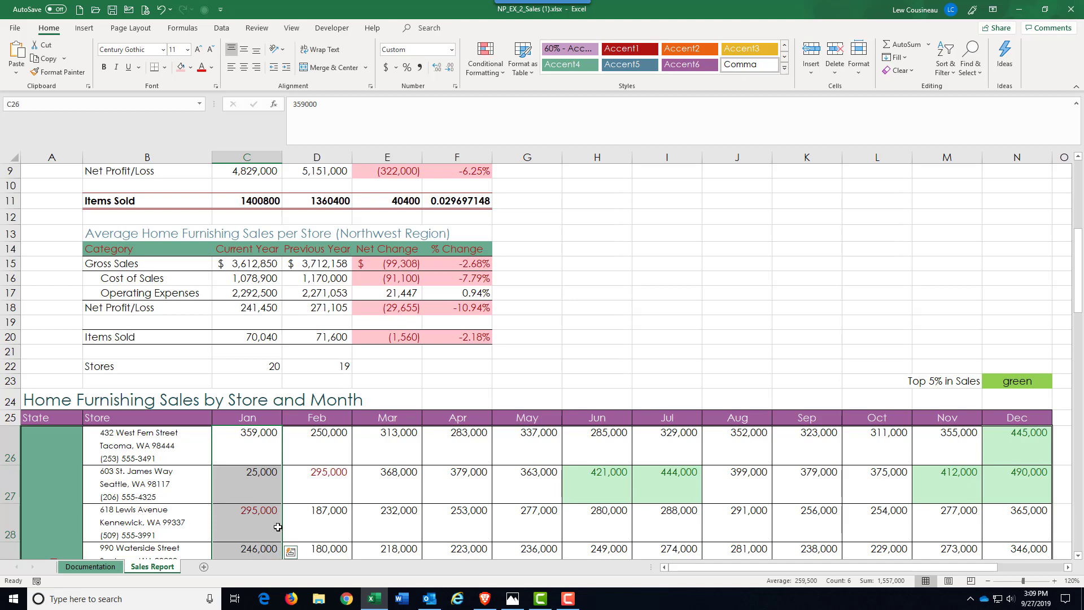
scroll(464, 268, up, 3)
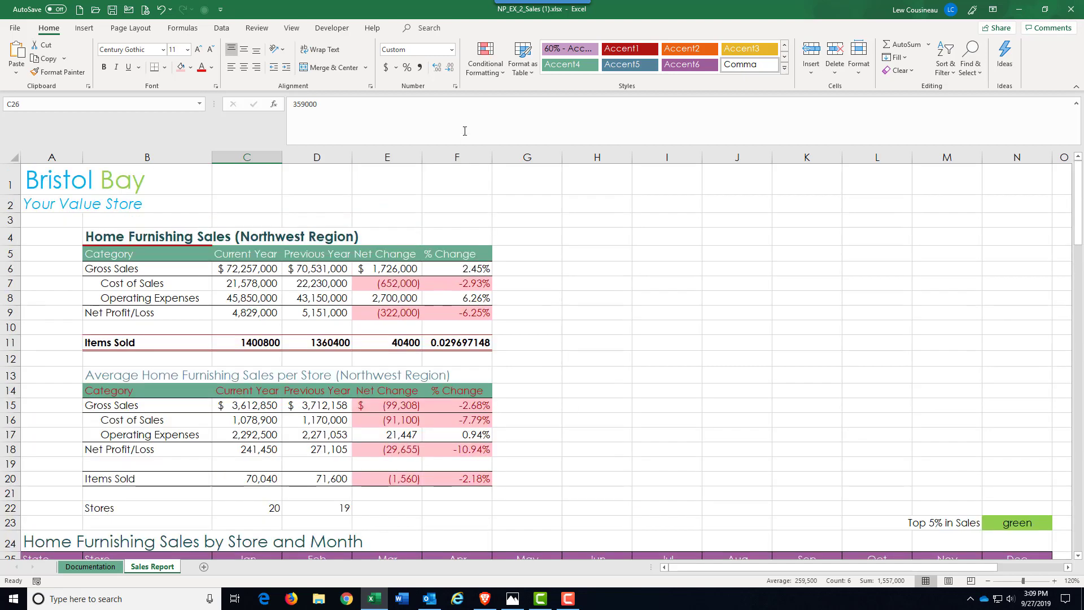
click(488, 76)
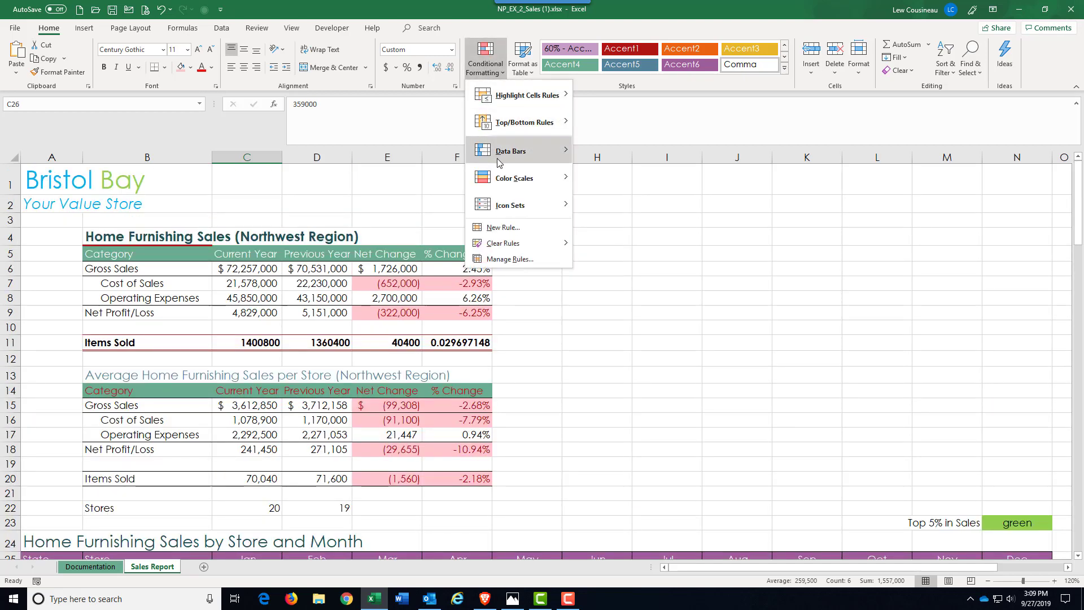
mouse_move(498, 161)
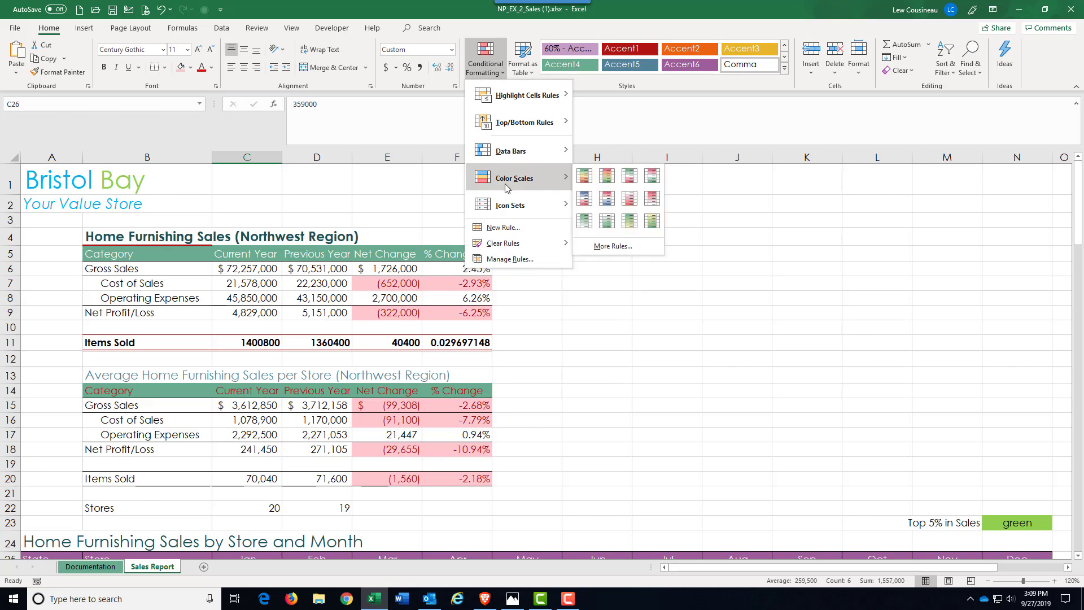
mouse_move(510, 208)
scroll(383, 291, down, 8)
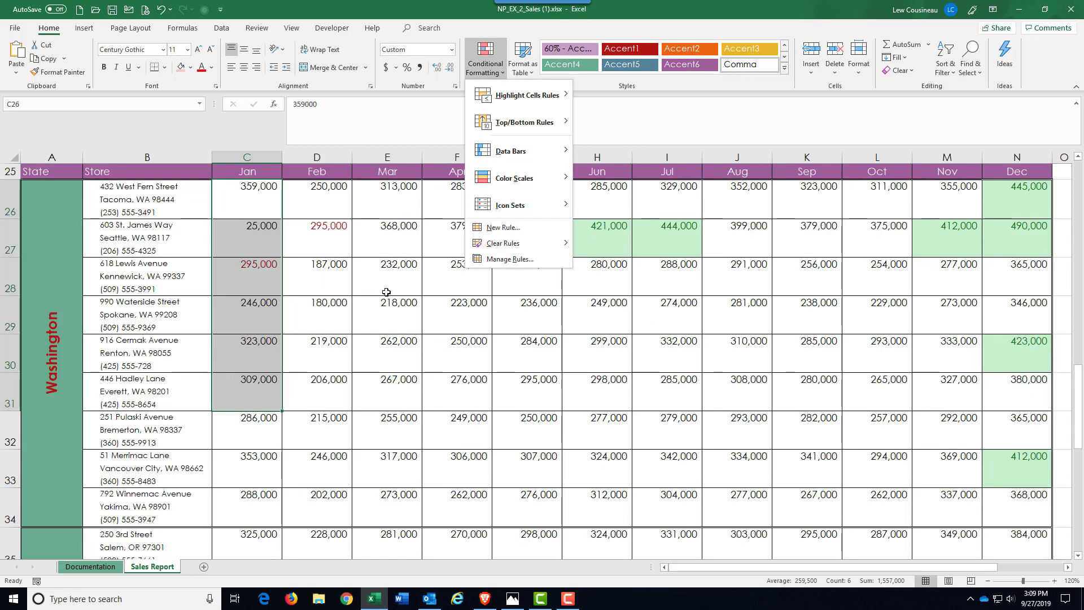
click(508, 376)
scroll(572, 389, up, 4)
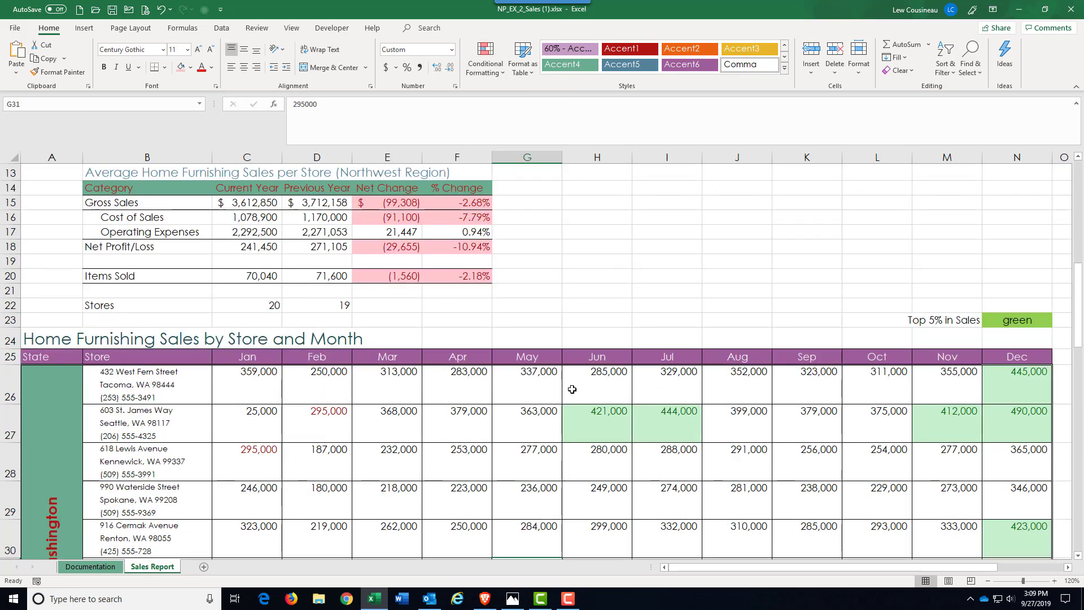